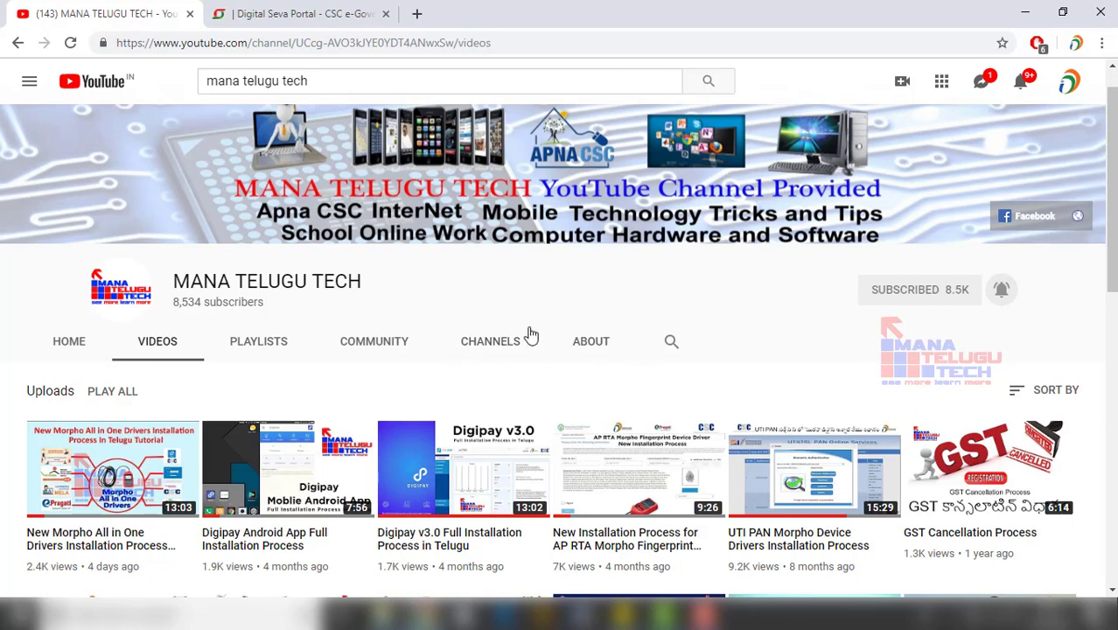
- Switch to the Digital Seva Portal and open the product page of the newly arrived CSC PM-SYM service
click(336, 9)
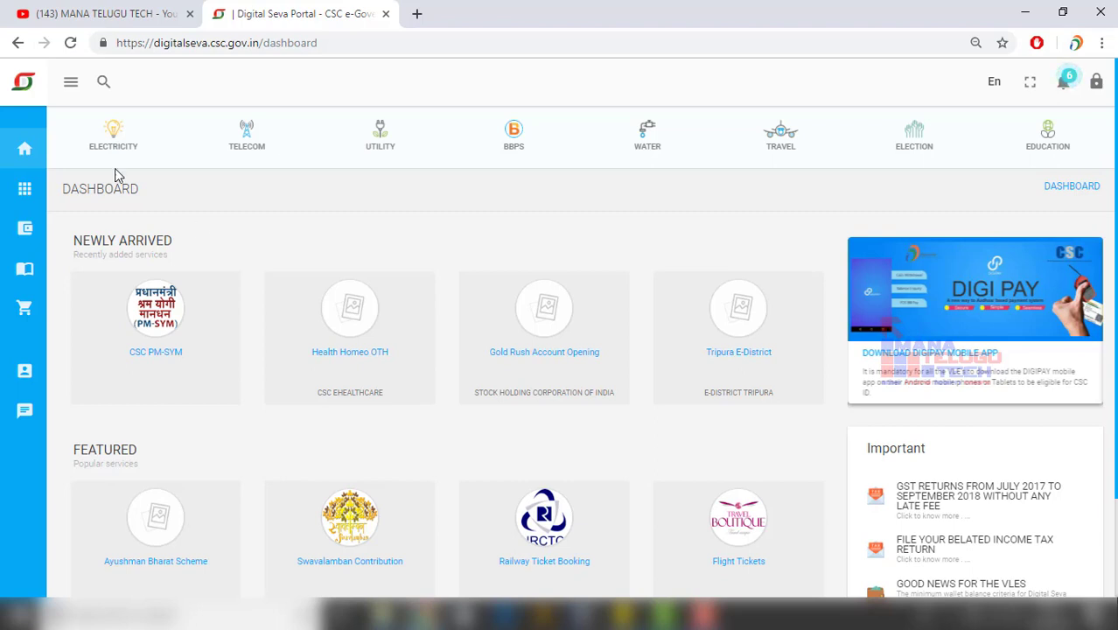
click(152, 322)
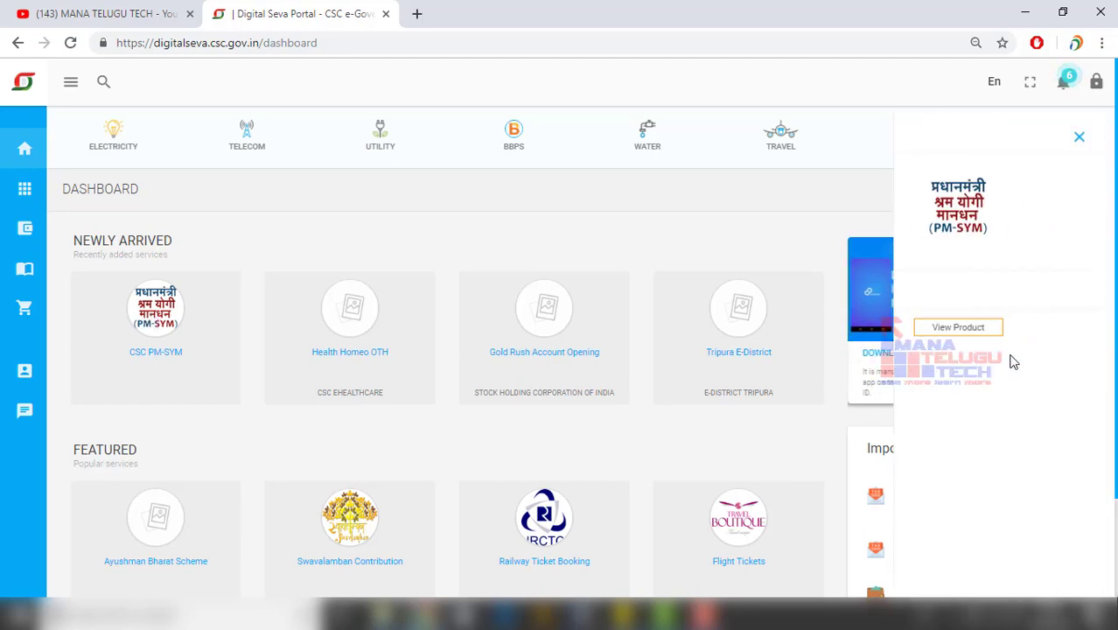
click(960, 331)
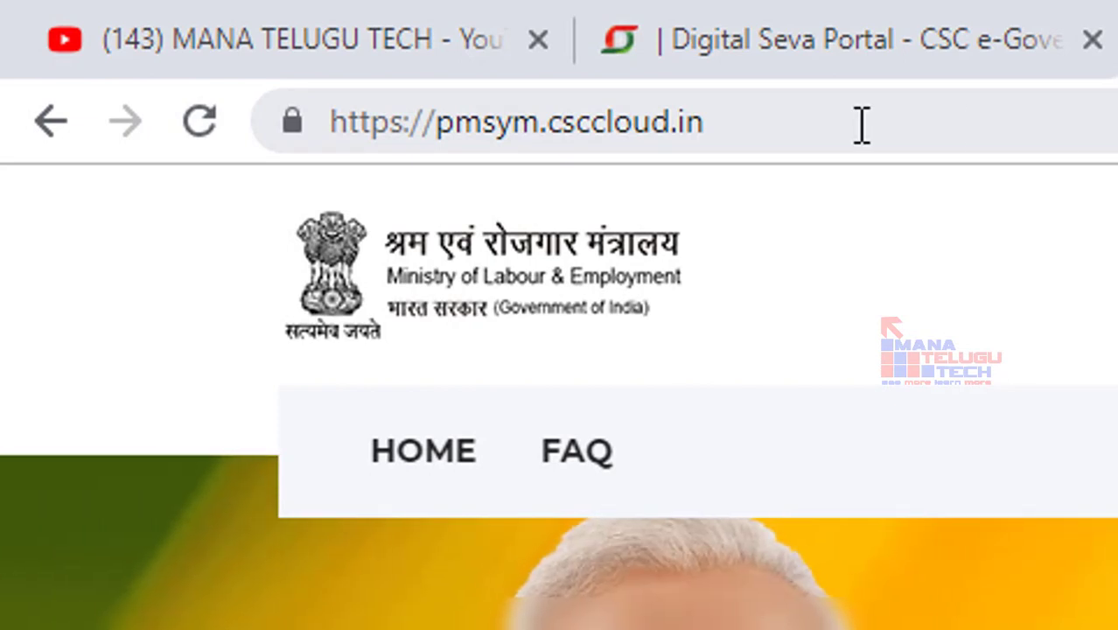
drag(743, 115, 316, 119)
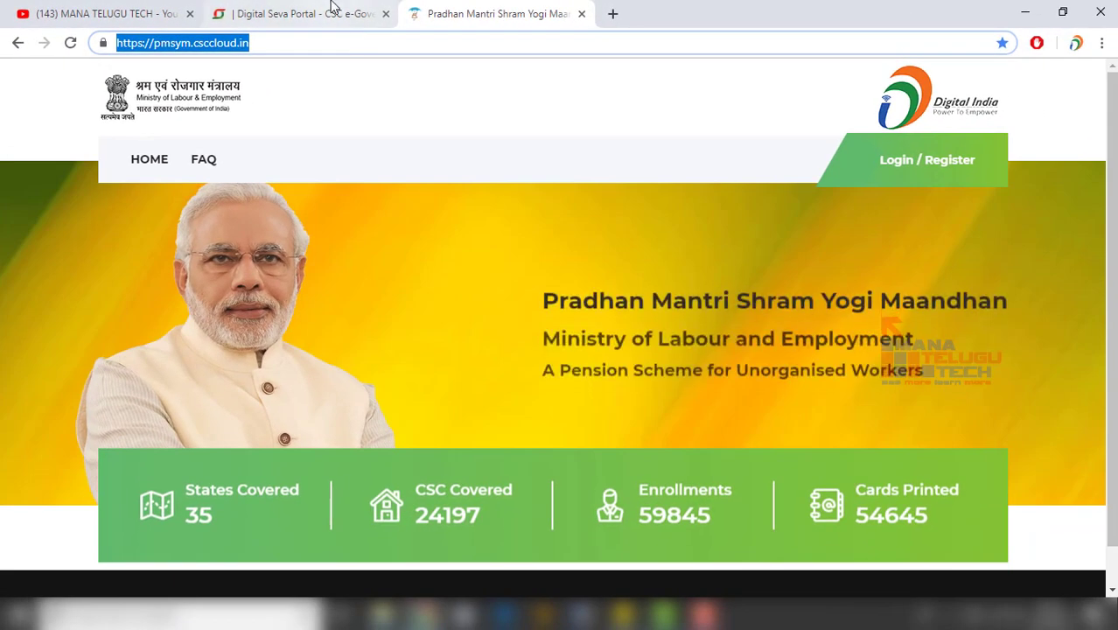
click(335, 11)
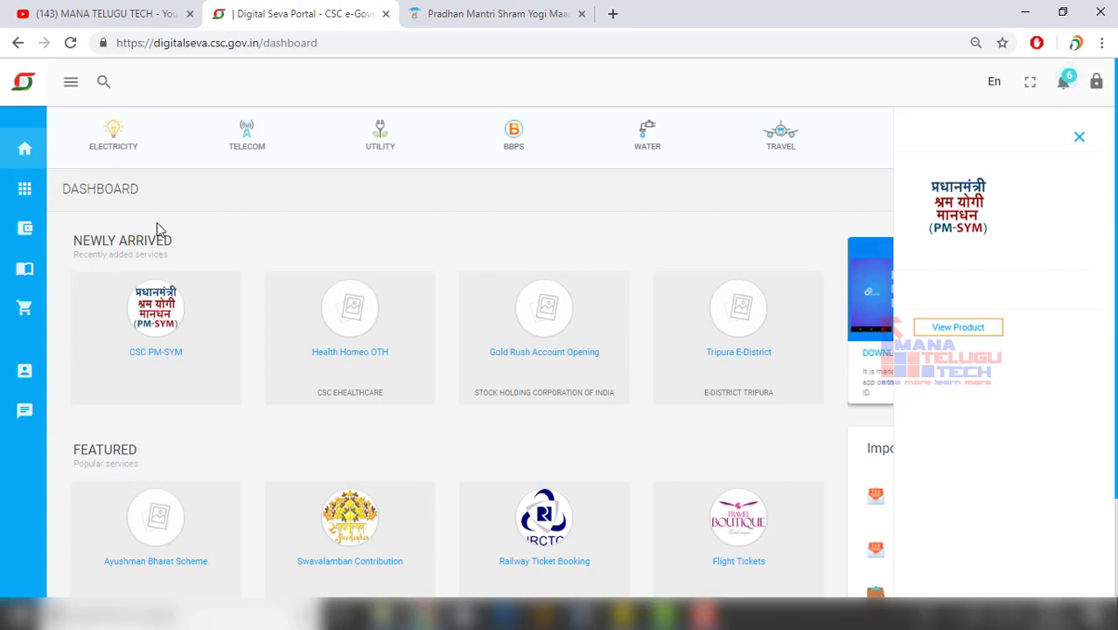
click(519, 7)
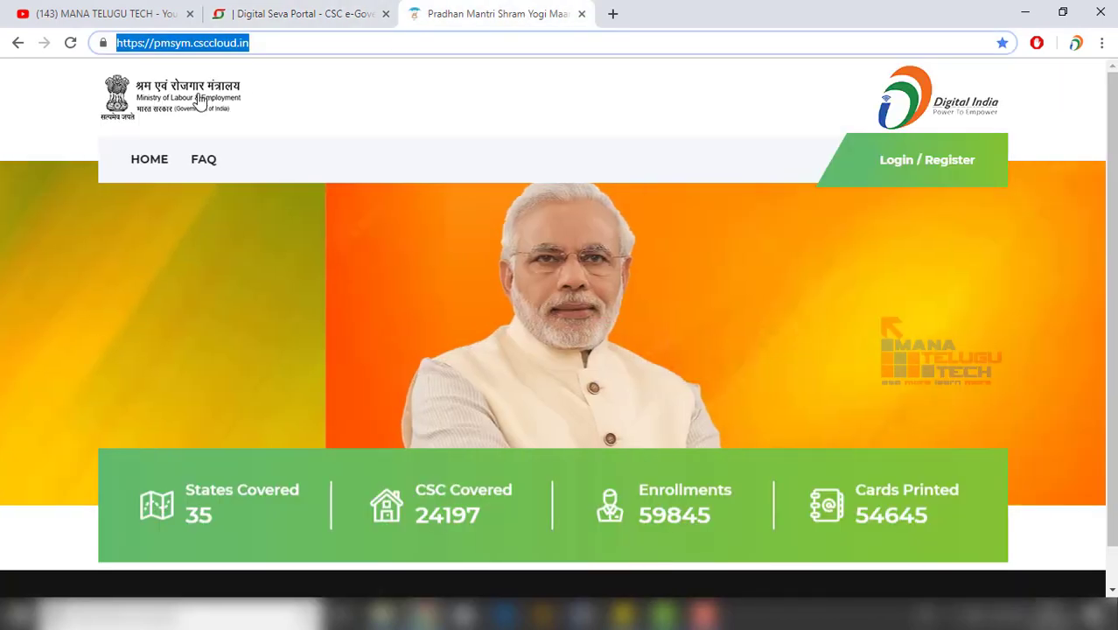
click(290, 38)
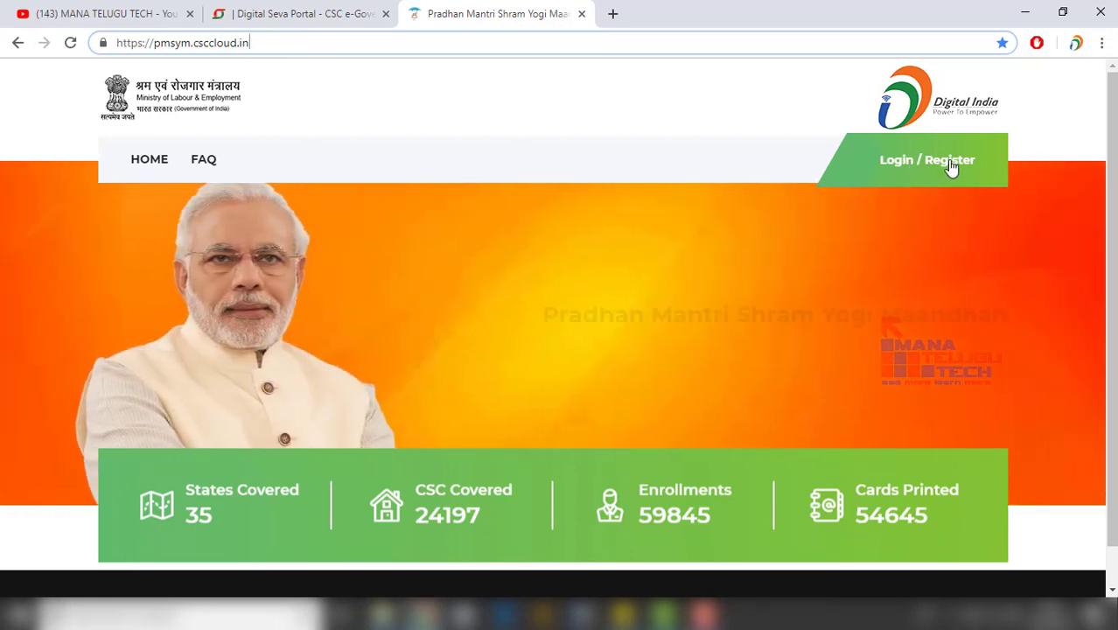
- Log in through Digital Seva Connect with the account username and password, and authorize PMSYM
click(916, 166)
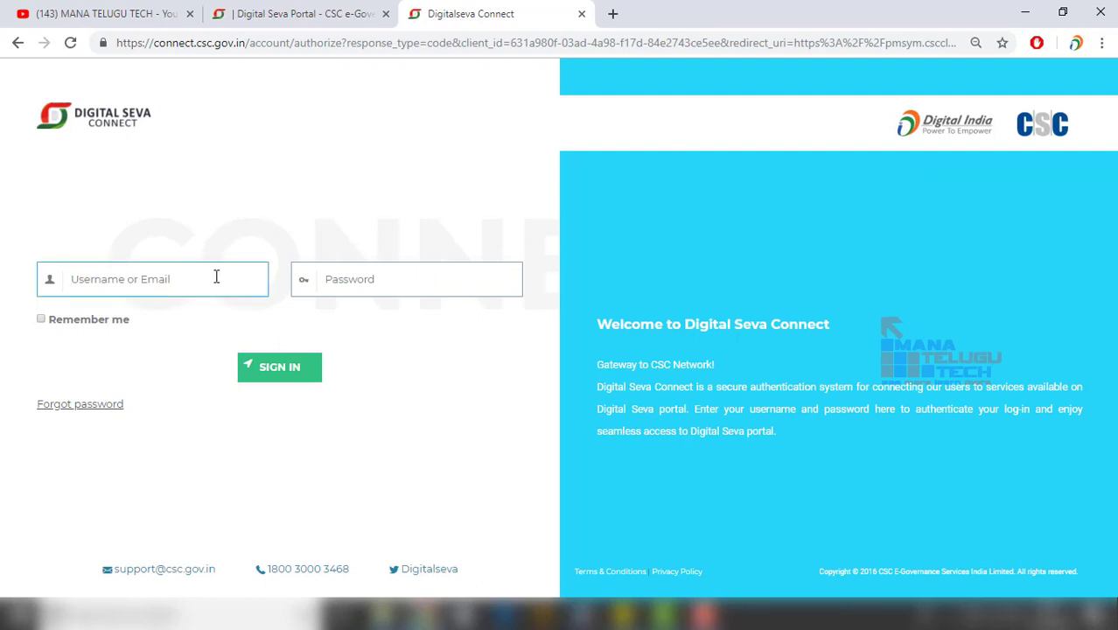
key(Tab)
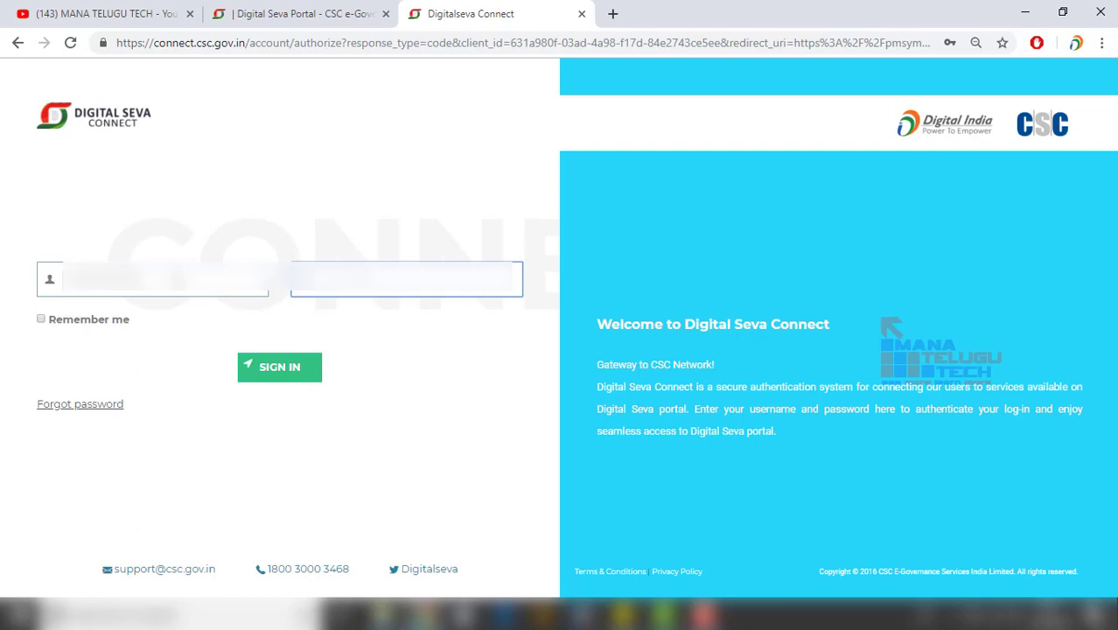
click(269, 366)
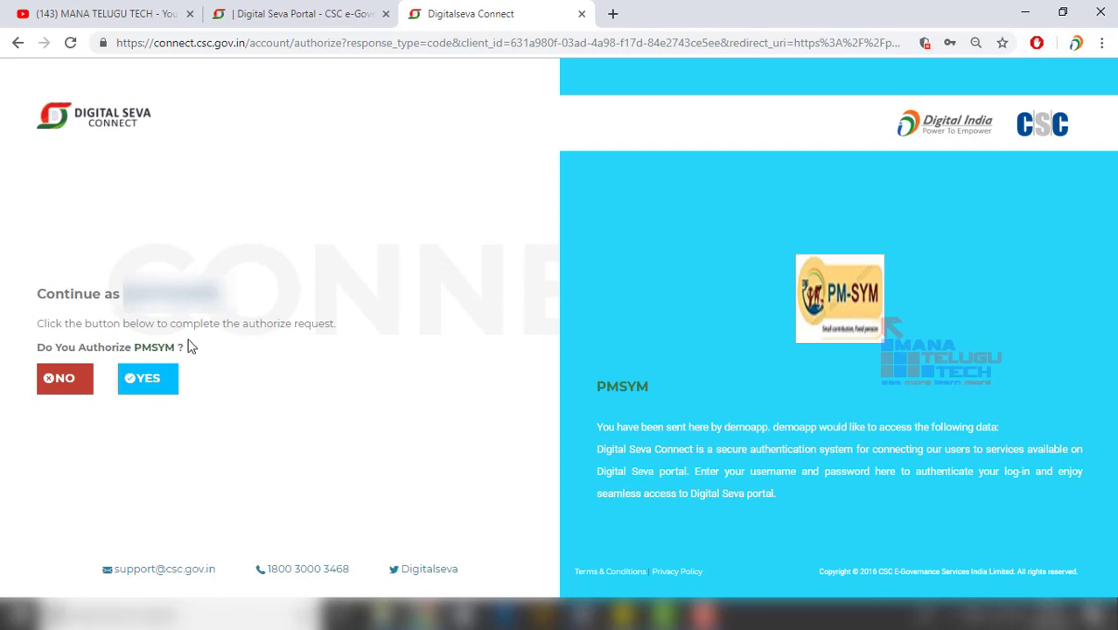
click(155, 380)
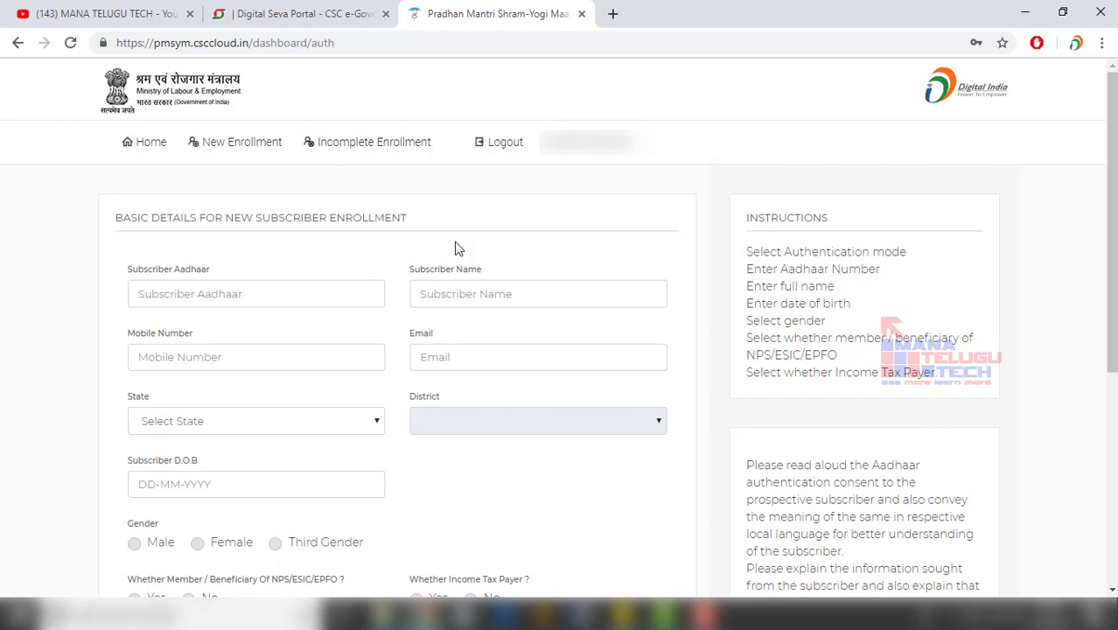
- Examine the new subscriber enrollment form, from the Aadhaar and contact fields to the eligibility questions, consent declaration and OTP generation
scroll(549, 270, down, 2)
scroll(549, 264, down, 3)
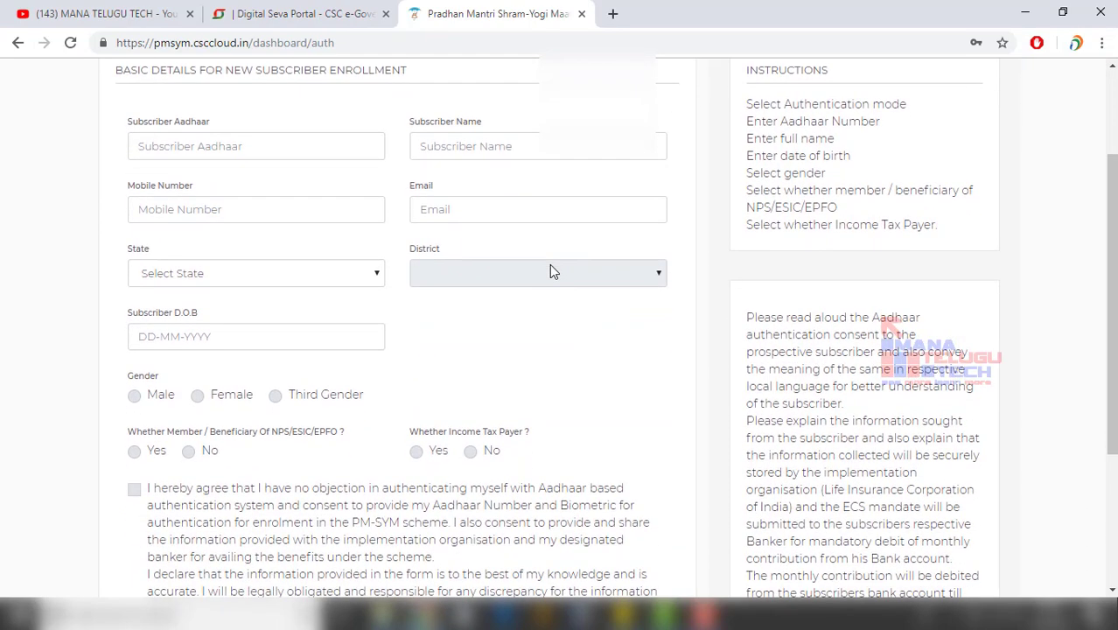
scroll(549, 264, up, 1)
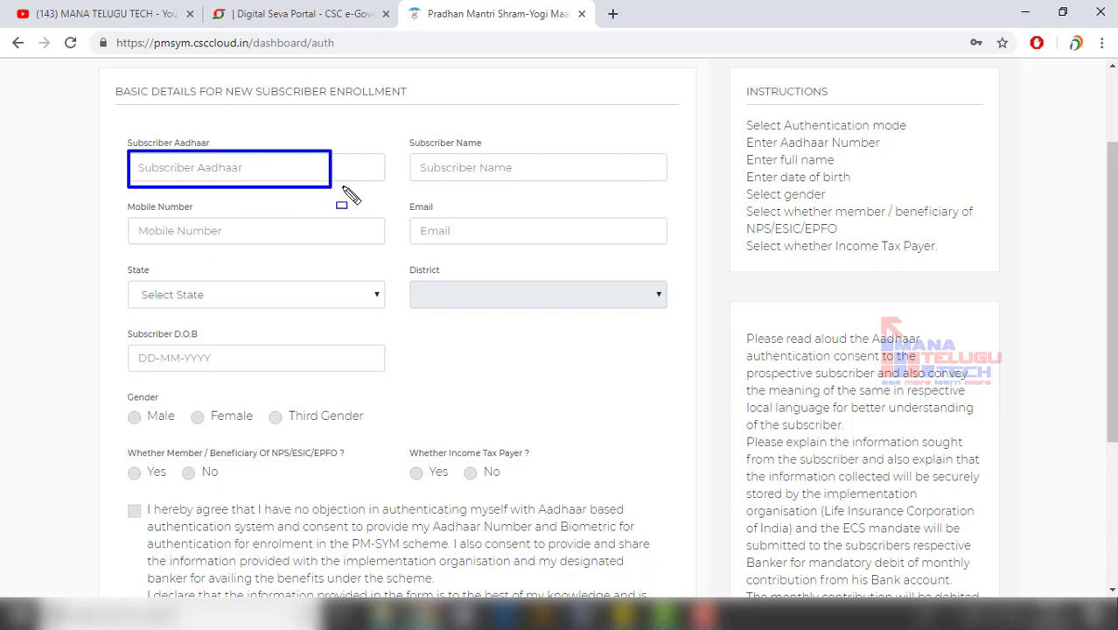
mouse_move(407, 148)
mouse_down()
mouse_move(490, 174)
mouse_move(677, 188)
mouse_up()
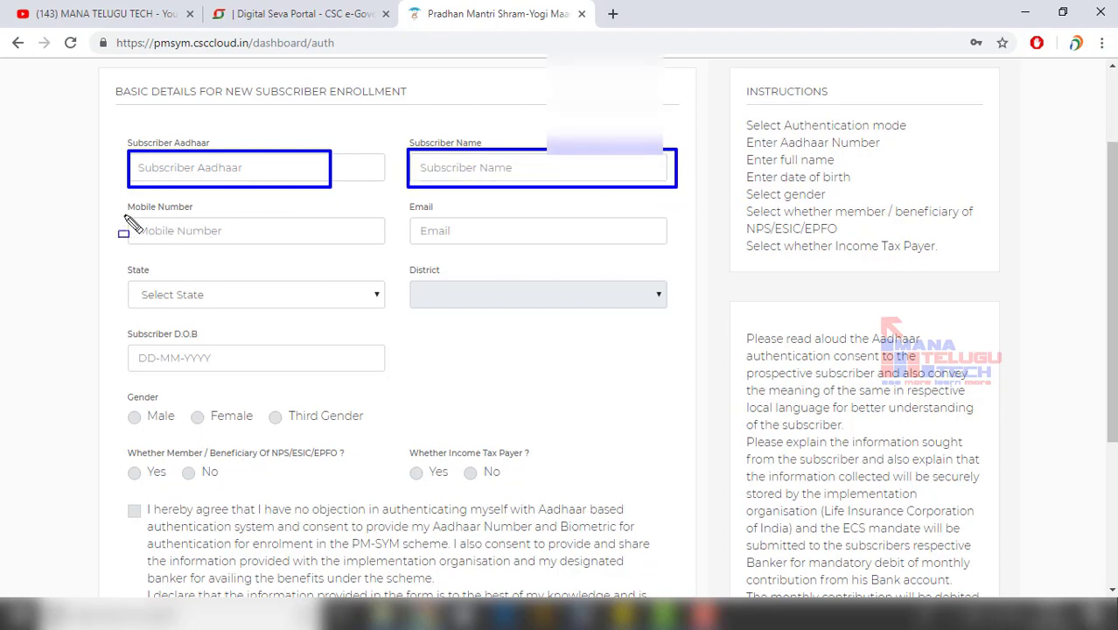
mouse_move(123, 214)
mouse_down()
mouse_move(288, 246)
mouse_move(337, 244)
mouse_up()
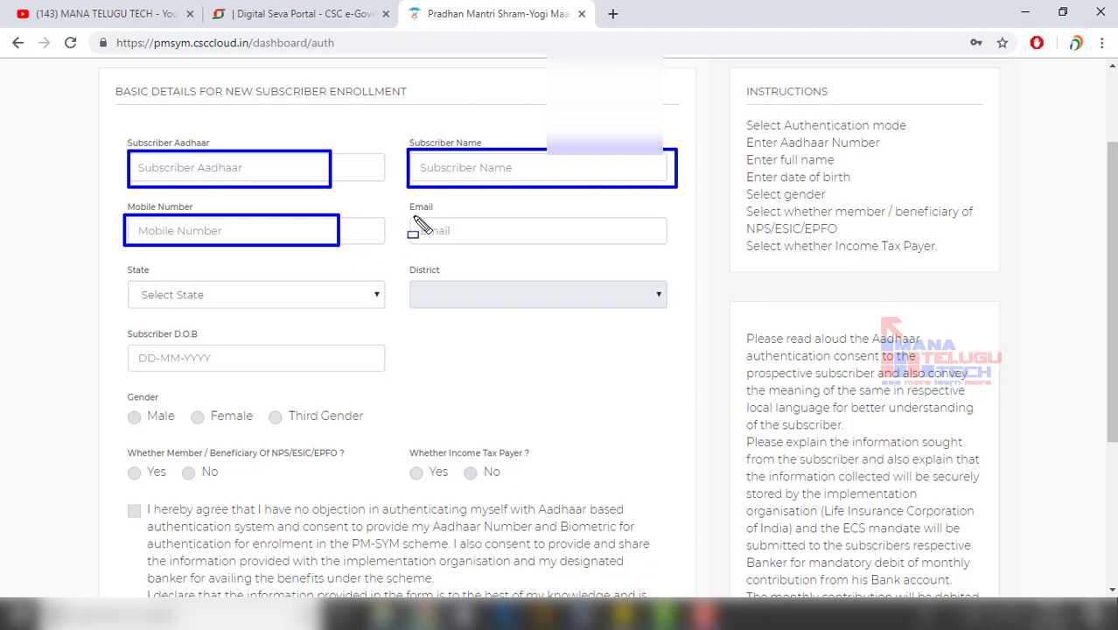
mouse_move(406, 215)
mouse_down()
mouse_move(559, 250)
mouse_move(603, 248)
mouse_up()
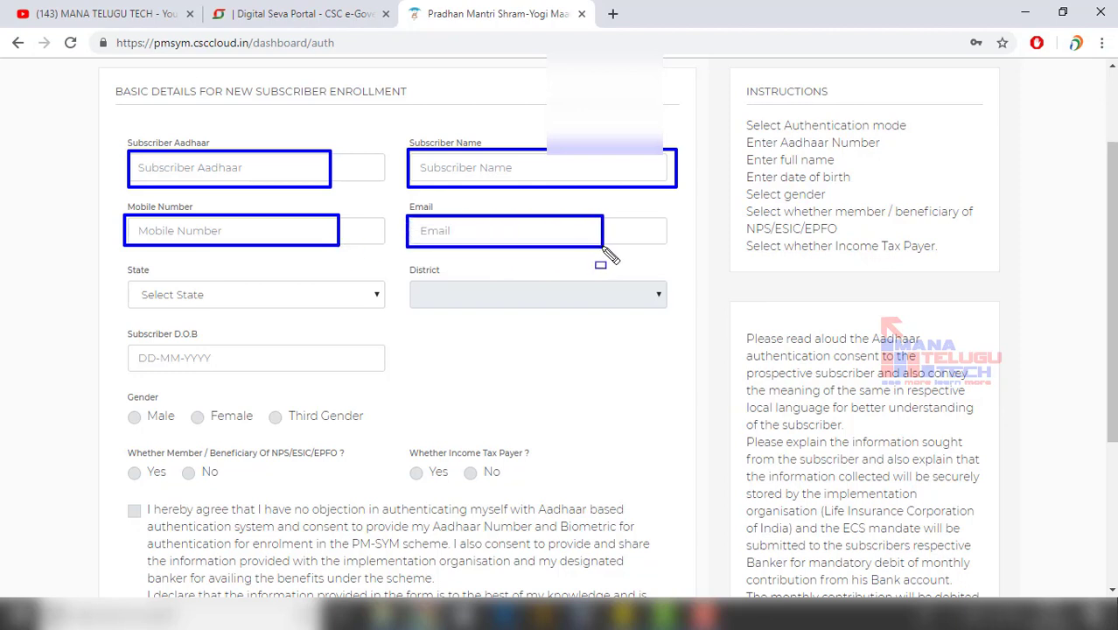
drag(125, 278, 316, 307)
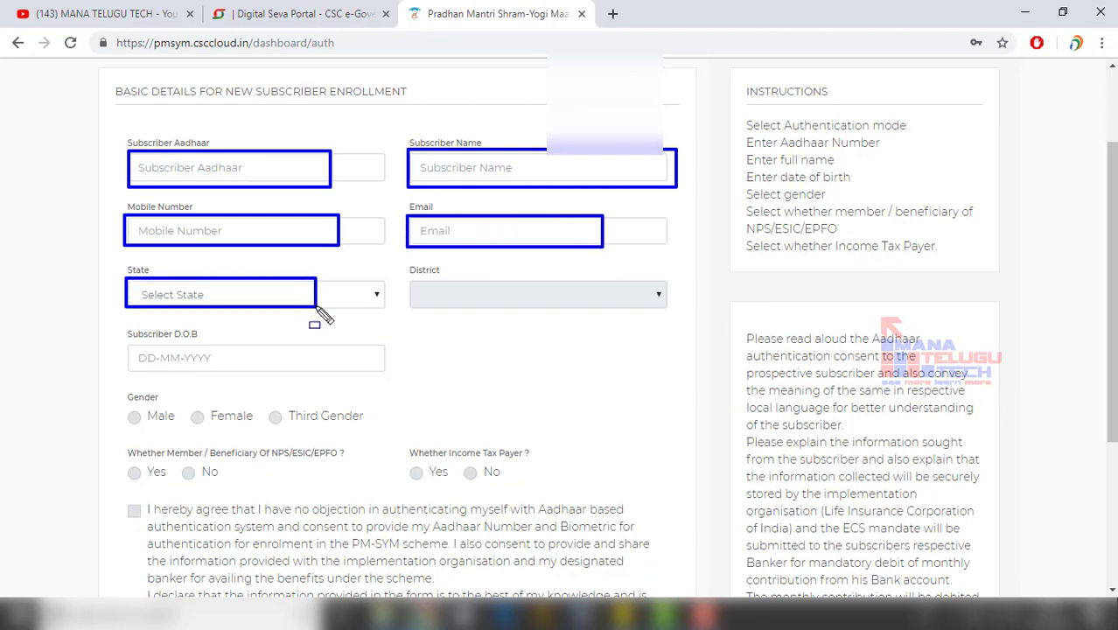
drag(417, 278, 507, 311)
mouse_move(128, 343)
mouse_down()
mouse_move(321, 387)
mouse_move(332, 374)
mouse_up()
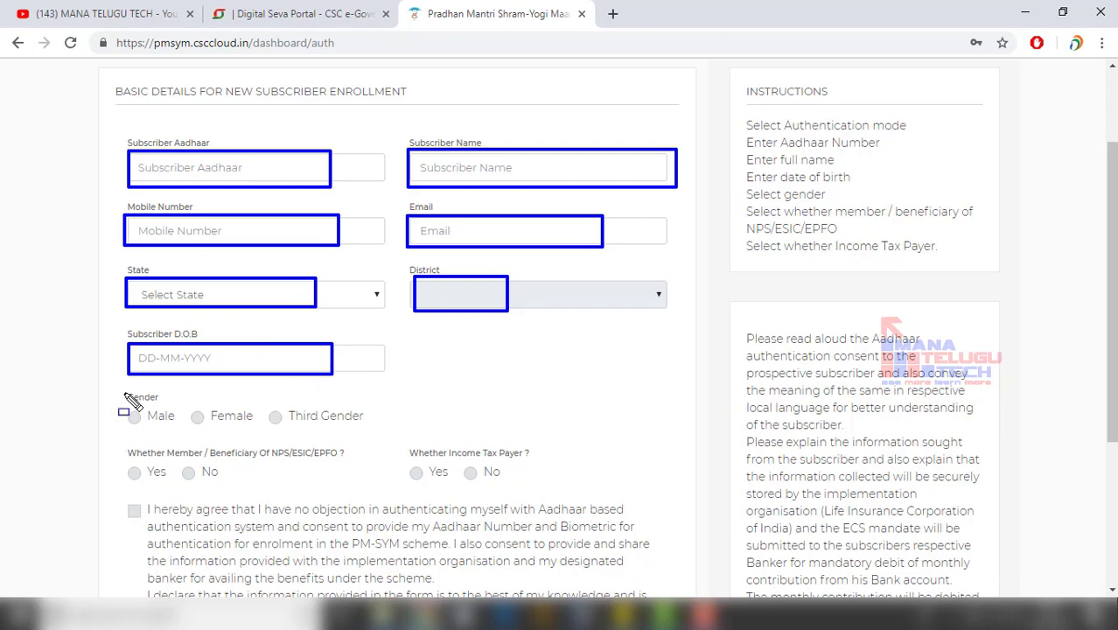
drag(124, 392, 172, 403)
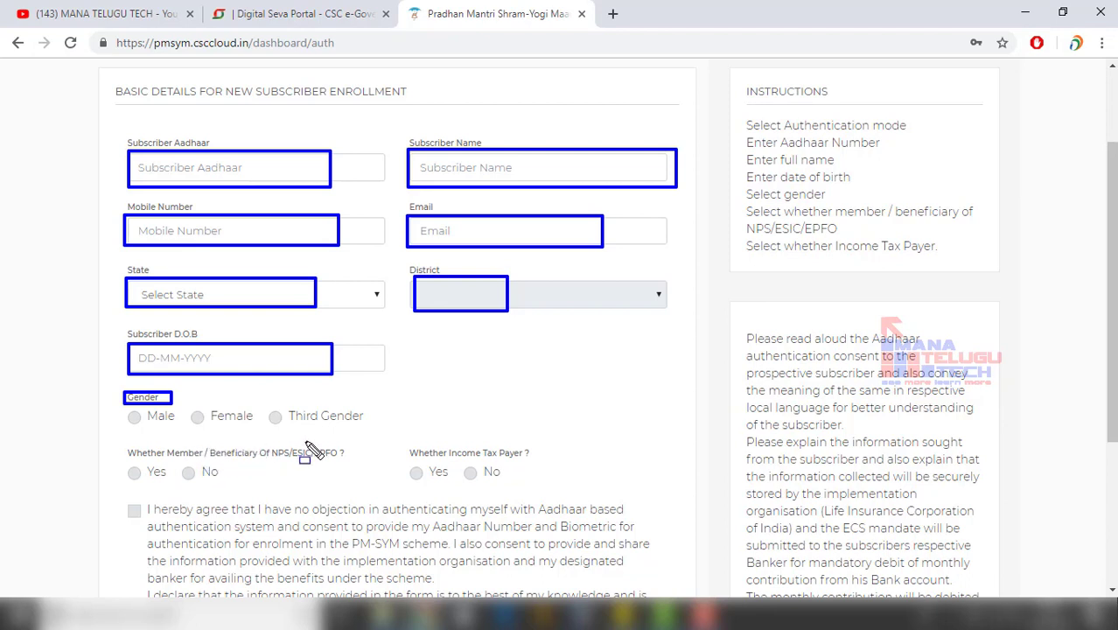
click(180, 464)
drag(190, 468, 208, 482)
drag(456, 461, 490, 487)
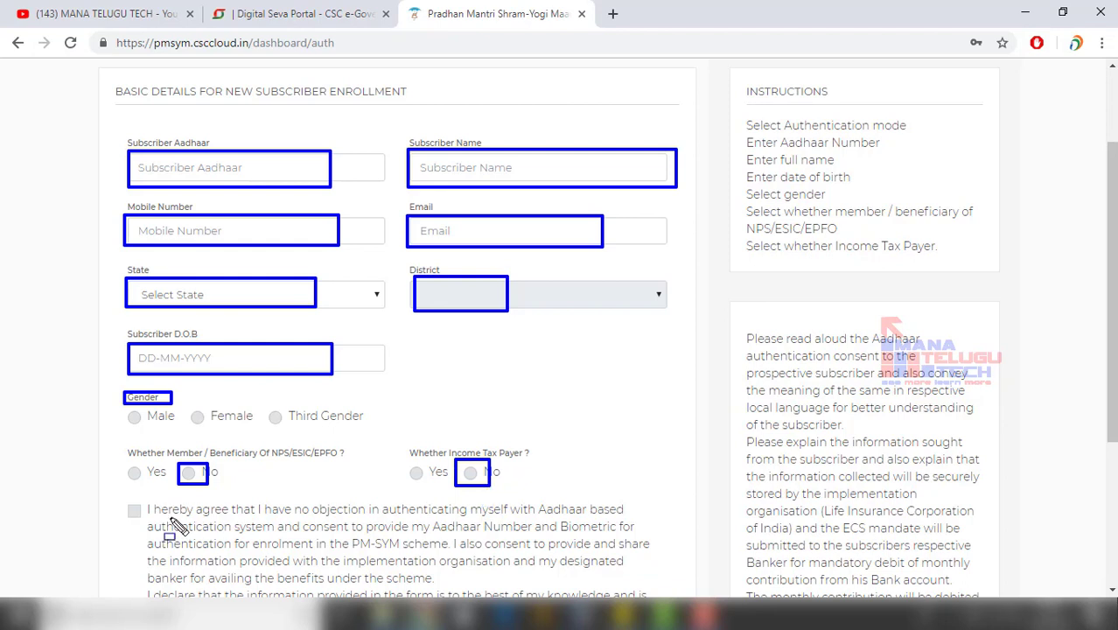
drag(125, 498, 153, 522)
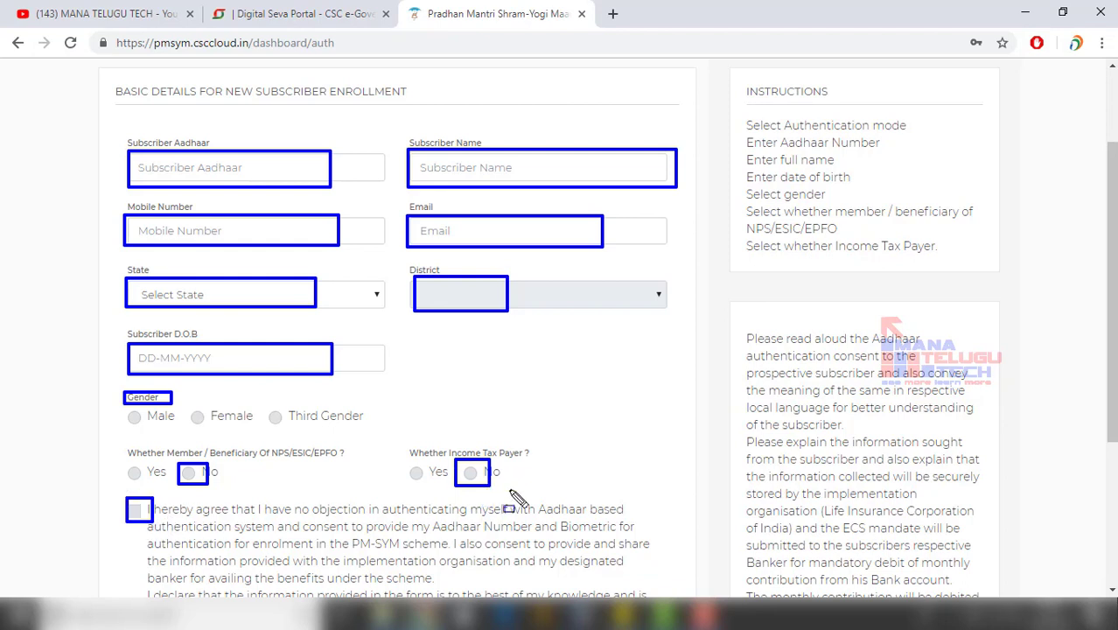
scroll(511, 495, down, 3)
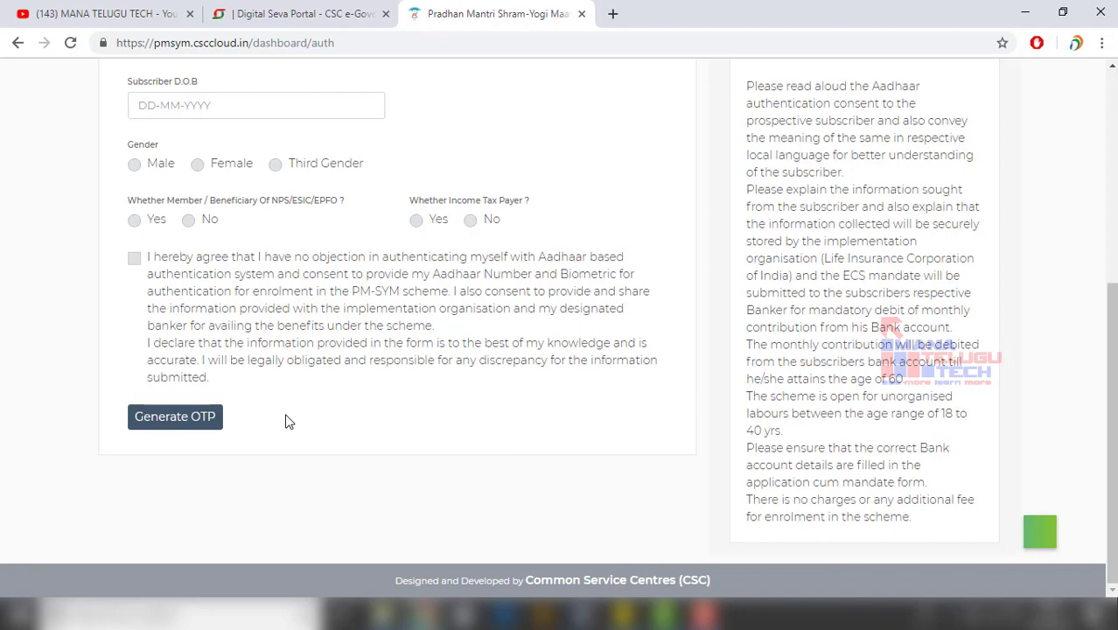
scroll(289, 421, up, 3)
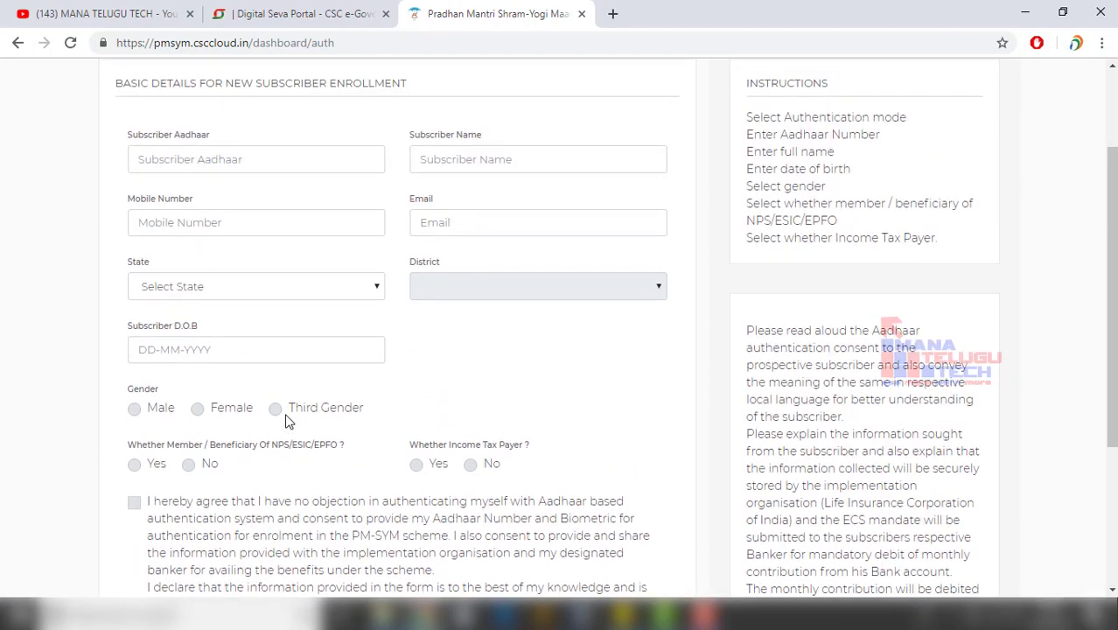
scroll(288, 419, up, 1)
scroll(287, 414, down, 1)
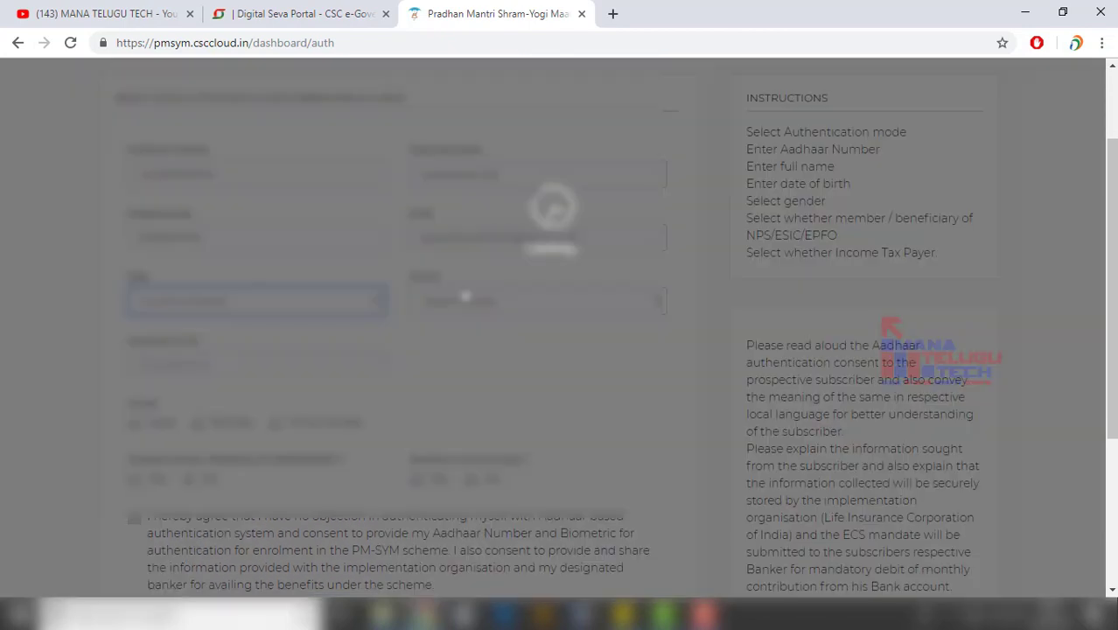
- Complete the subscriber's basic details, answer No for NPS/ESIC/EPFO membership and income tax payer, accept the declaration and generate the OTP
scroll(289, 350, down, 2)
click(470, 393)
click(134, 427)
scroll(360, 428, down, 3)
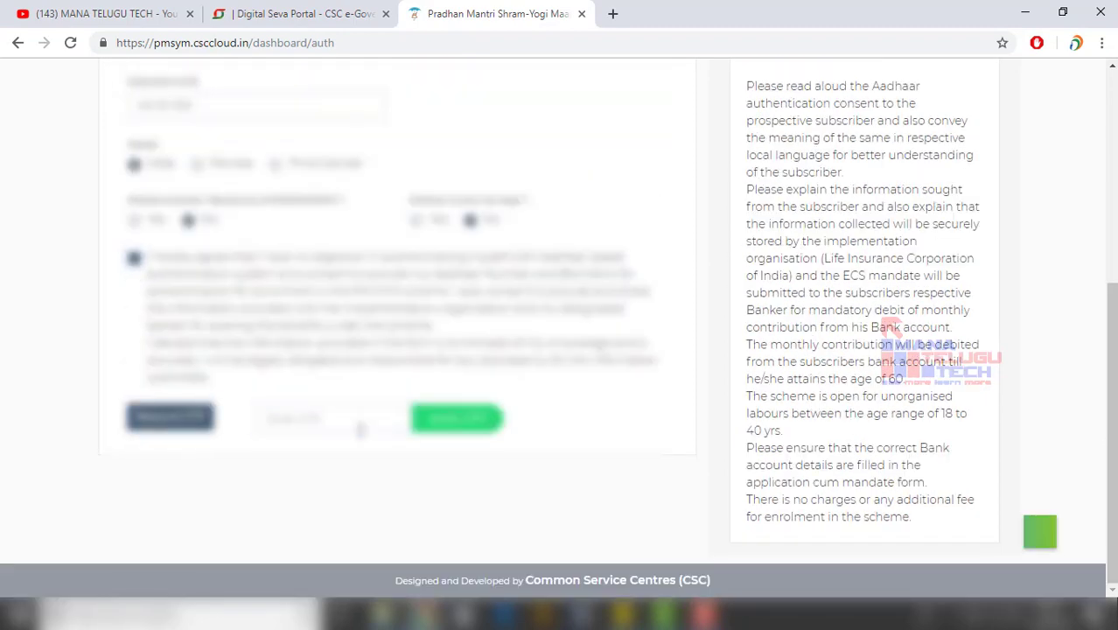
- Enter and verify the OTP, and consent to Aadhaar authentication to capture the subscriber's fingerprint
click(358, 429)
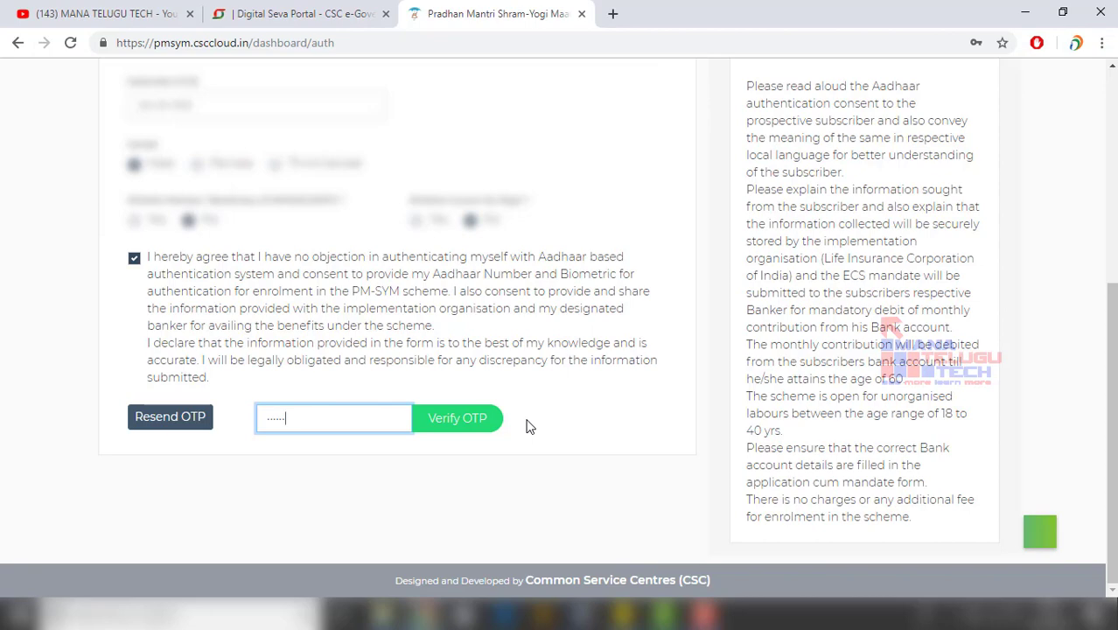
click(459, 419)
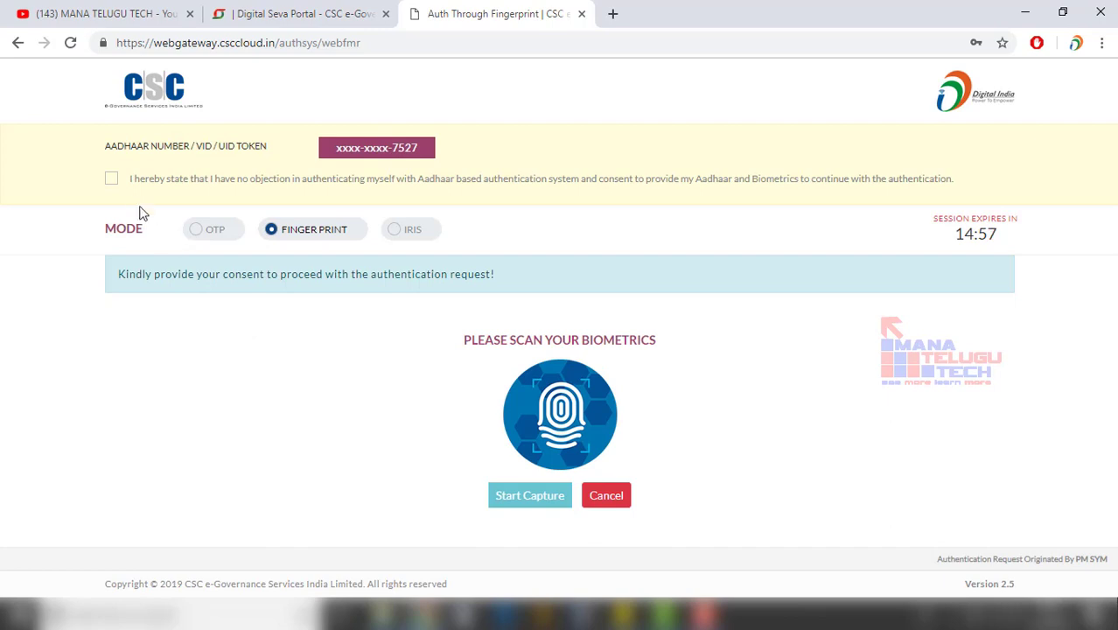
click(112, 181)
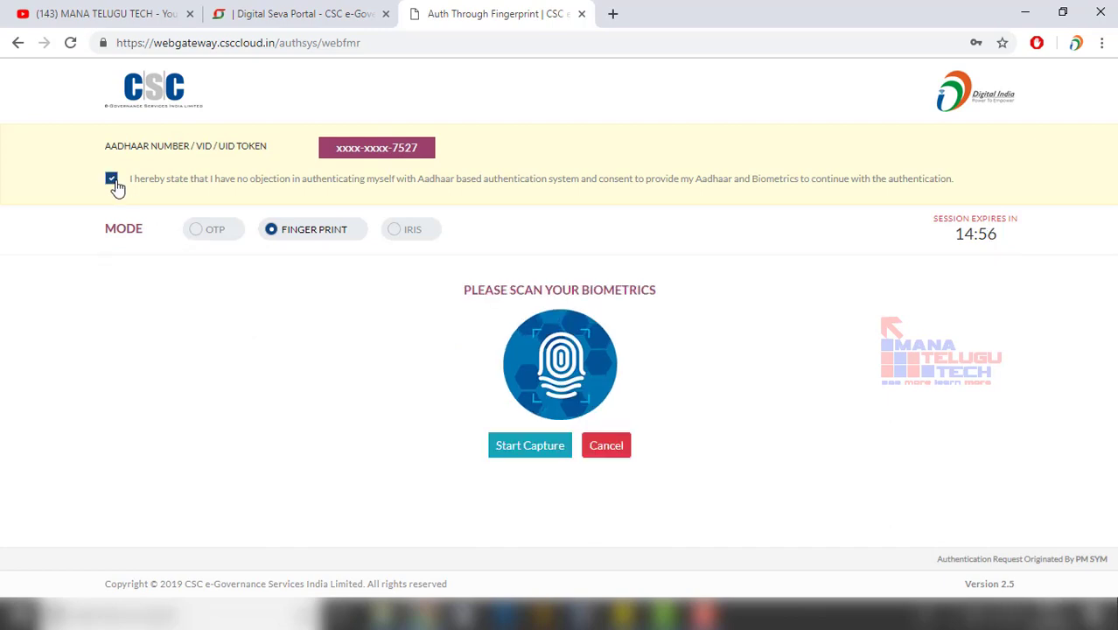
click(518, 446)
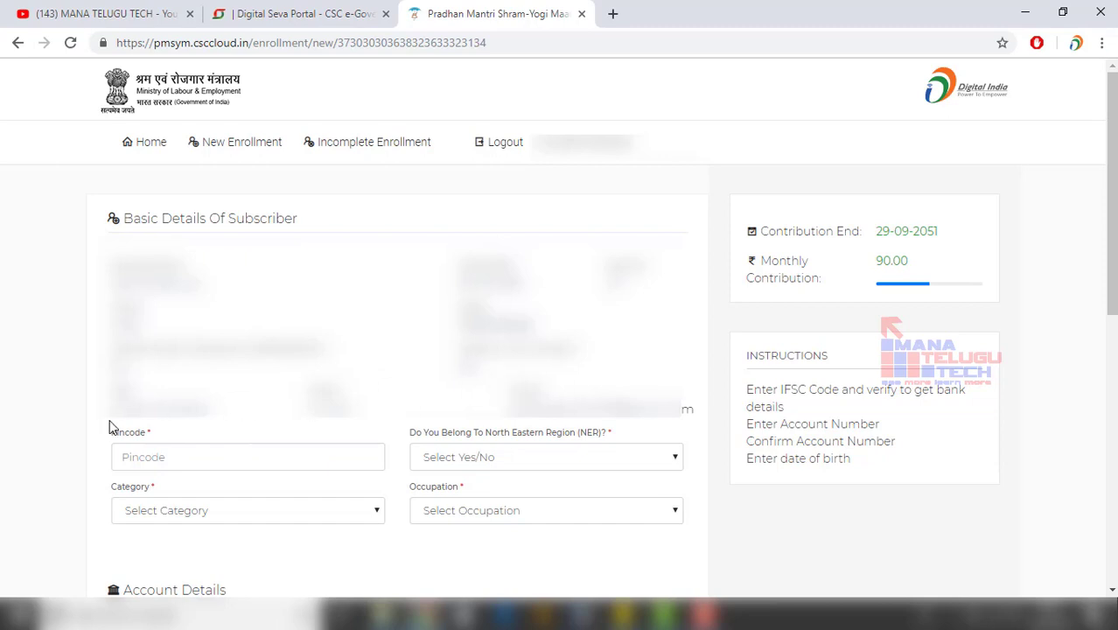
- Enter the subscriber's pincode and answer No to belonging to the North Eastern Region
click(274, 454)
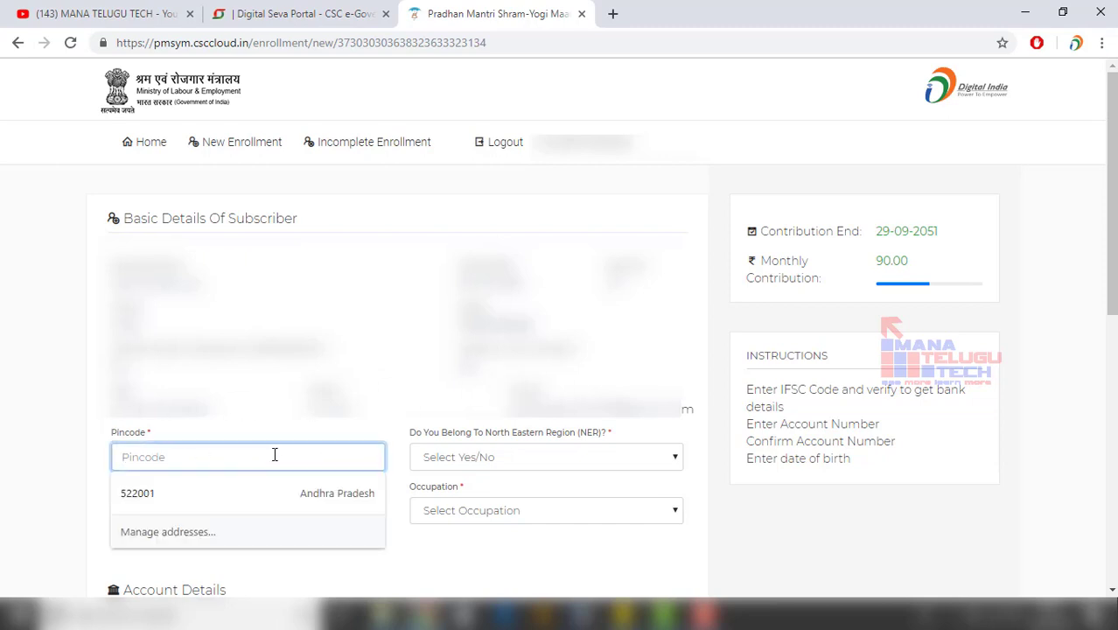
text(522001)
key(Tab)
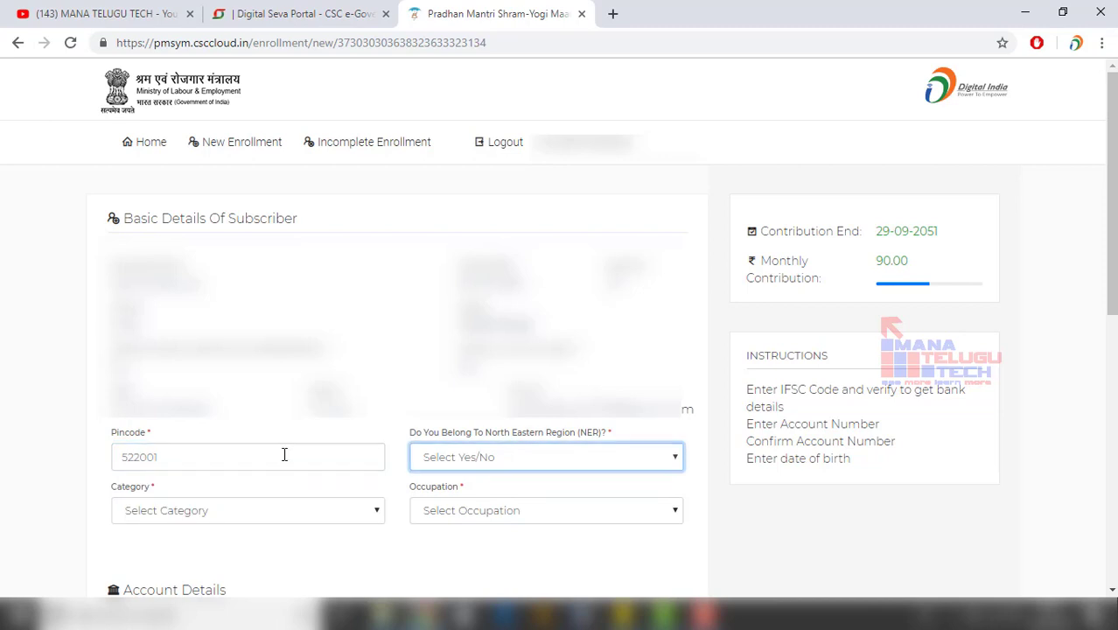
click(632, 458)
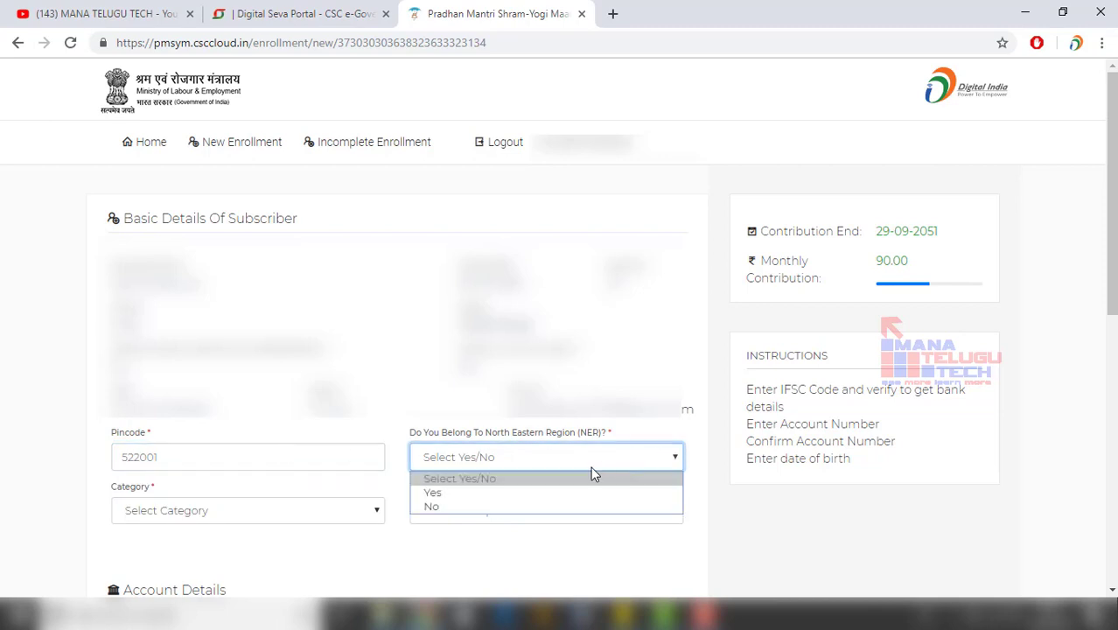
click(487, 507)
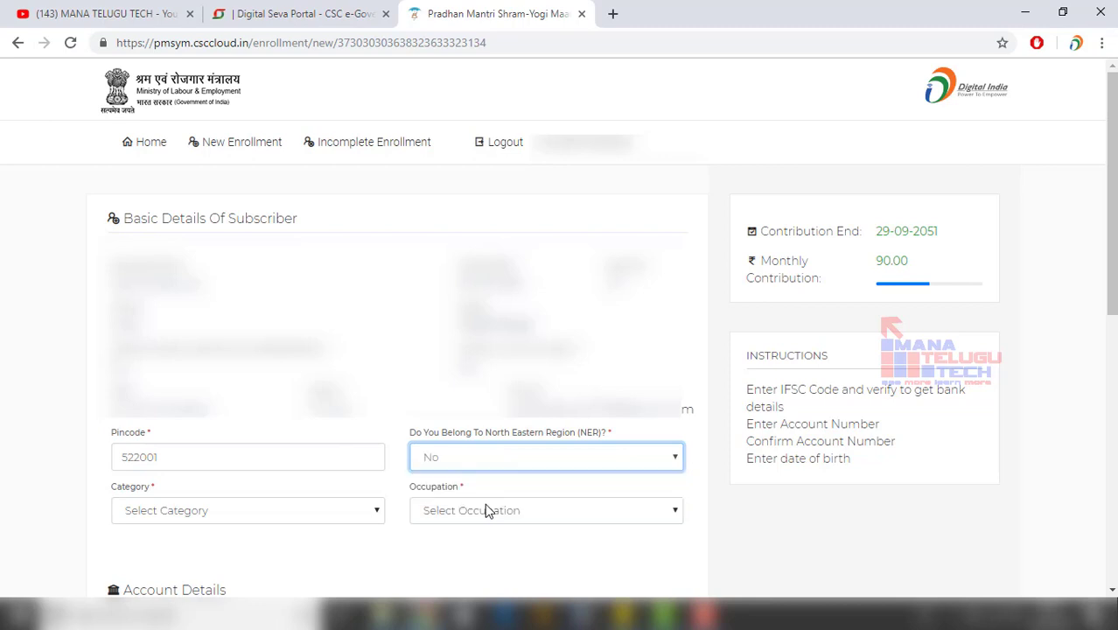
- Set the subscriber's category to OBC and the occupation to Data entry operation
click(247, 520)
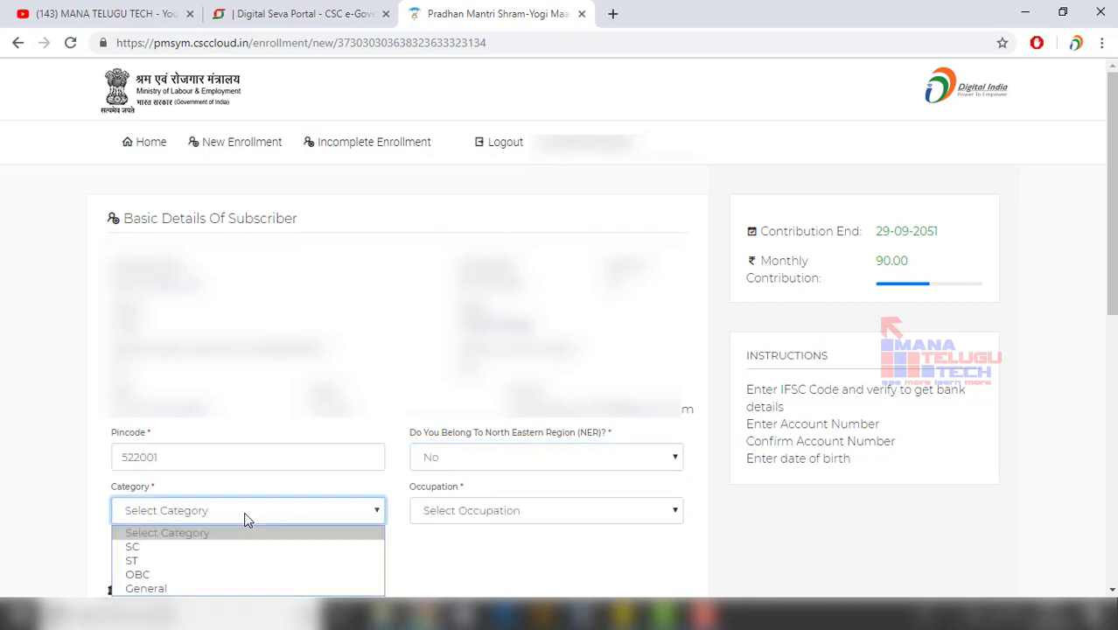
click(211, 575)
click(460, 511)
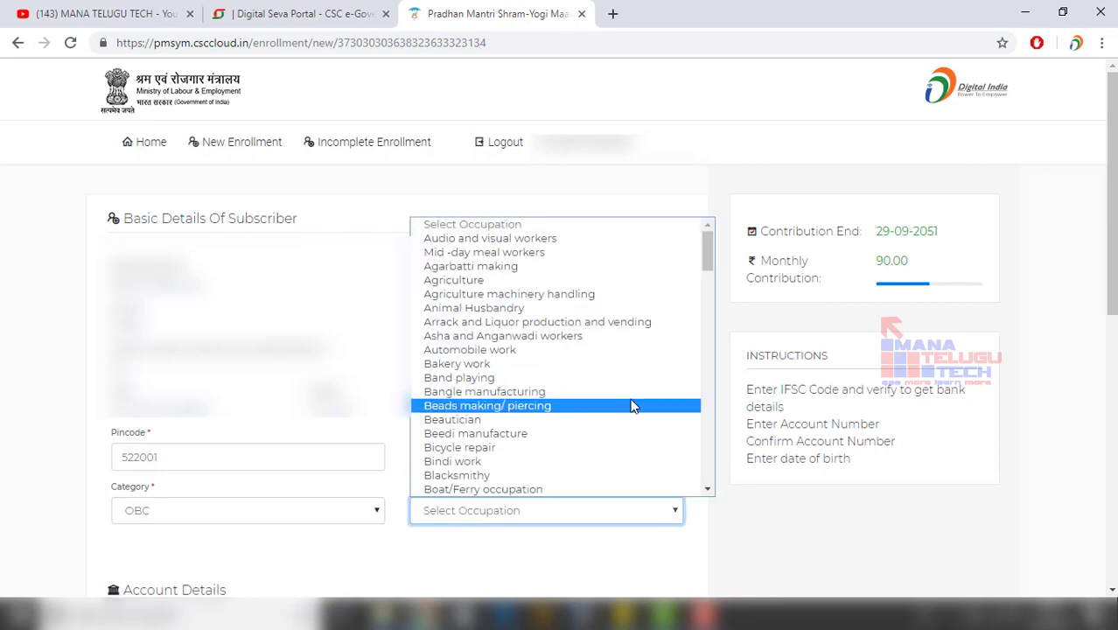
scroll(634, 406, down, 2)
scroll(634, 406, down, 2)
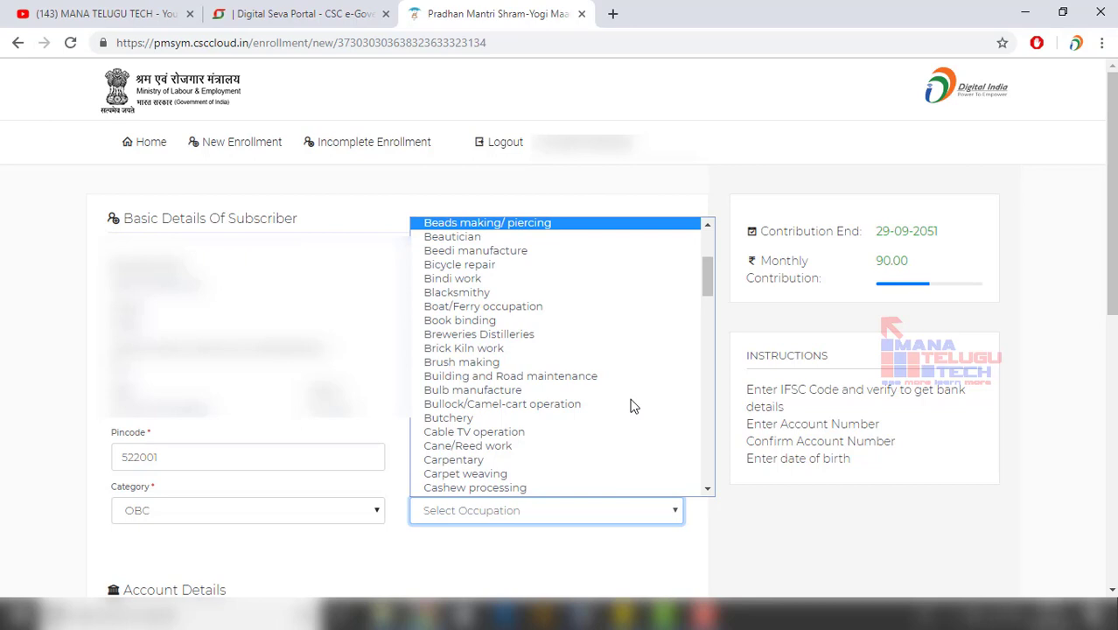
scroll(634, 406, down, 4)
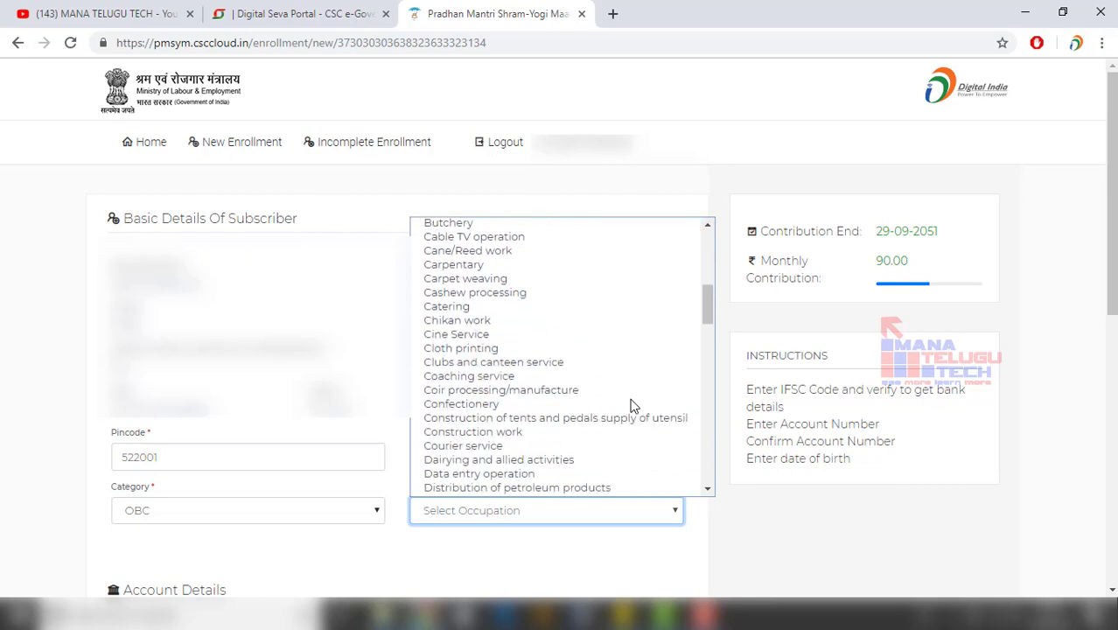
scroll(564, 421, down, 5)
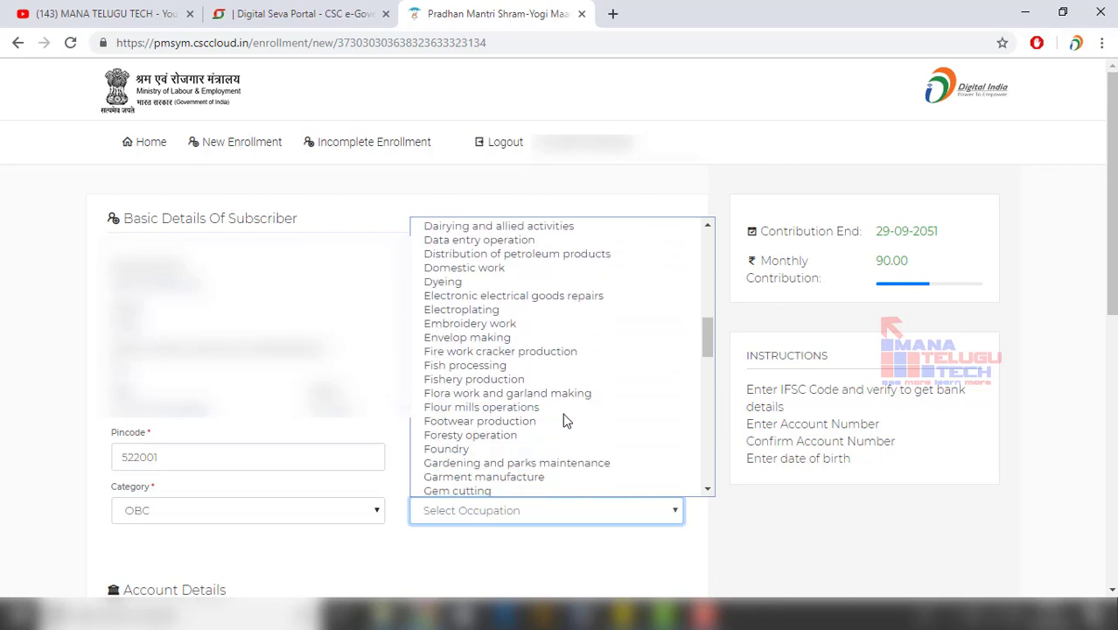
scroll(563, 421, down, 4)
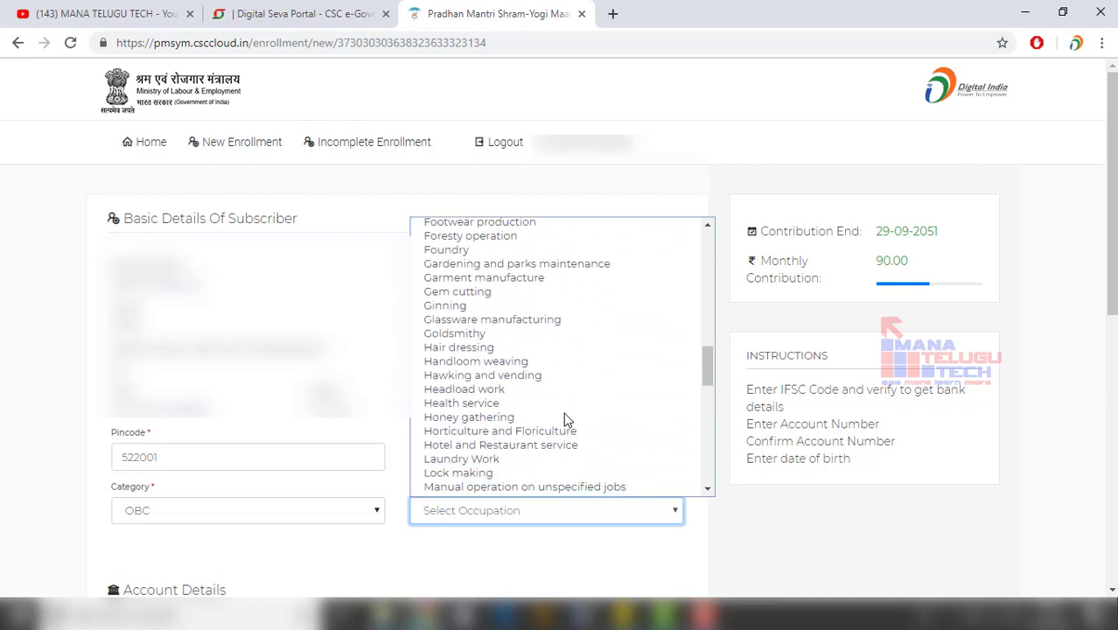
click(518, 390)
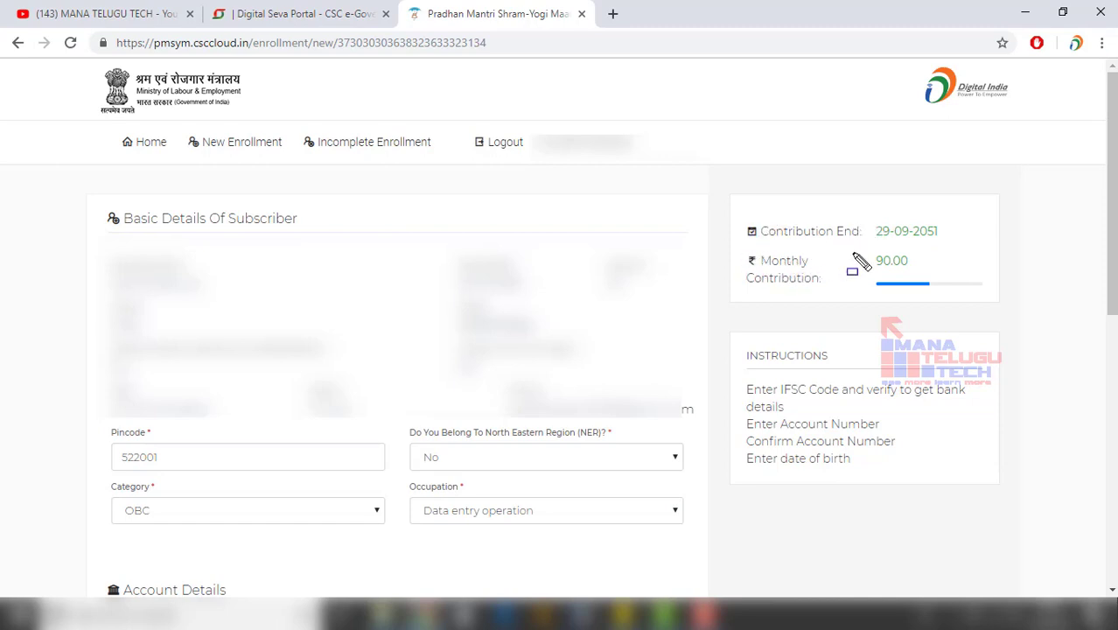
drag(867, 247, 918, 271)
drag(866, 219, 949, 246)
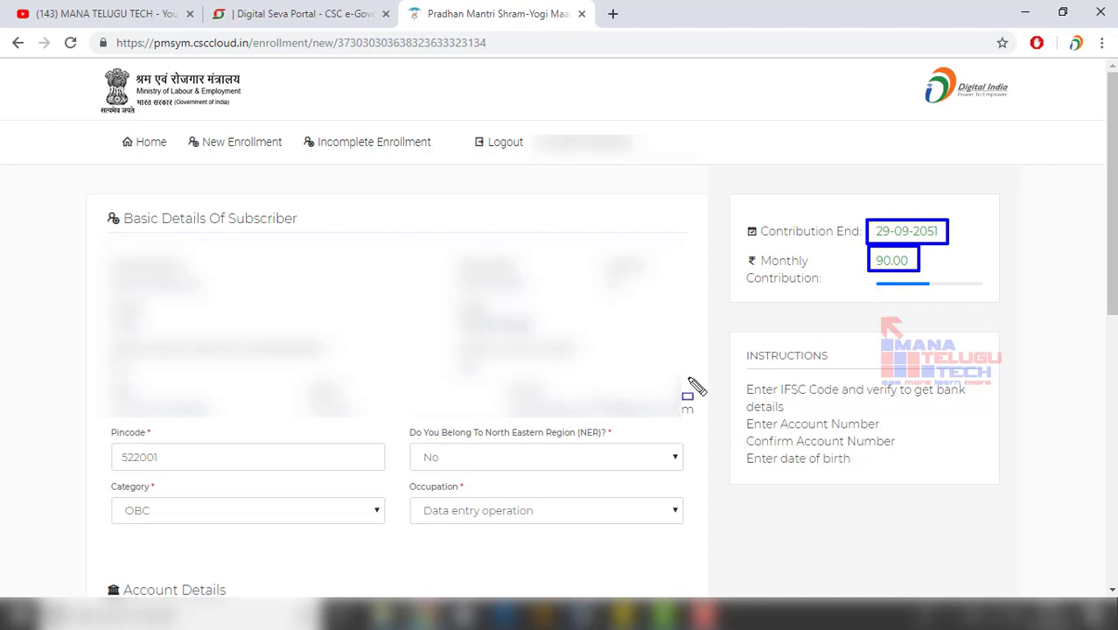
key(Escape)
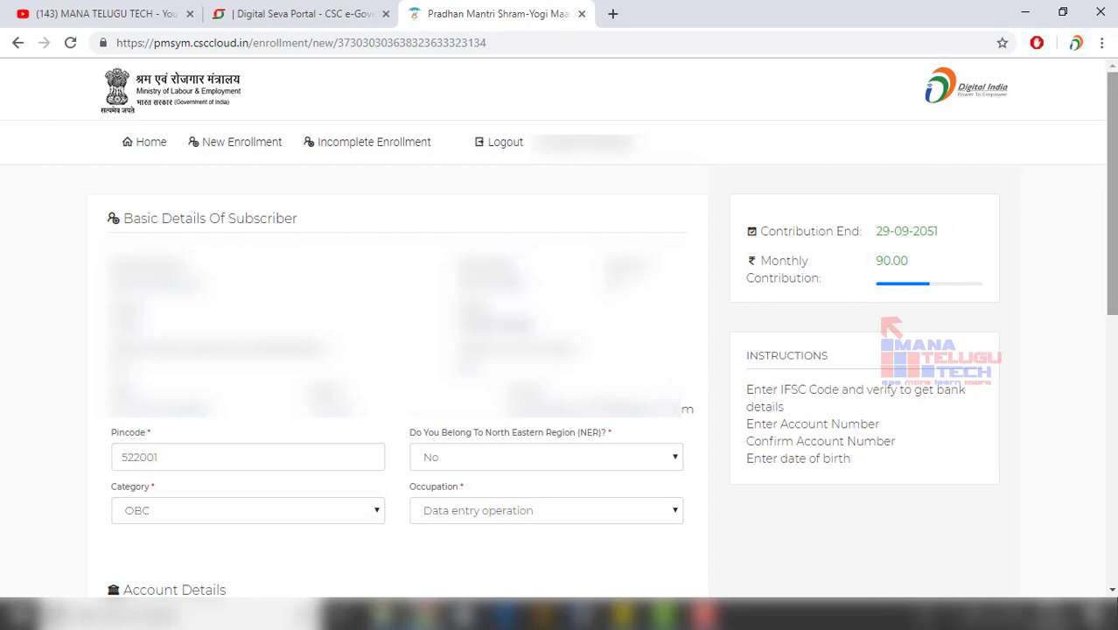
- Enter the IFSC code SBIN0012682 in the account details and verify it to fetch the bank name and branch
scroll(560, 350, down, 5)
scroll(559, 349, down, 1)
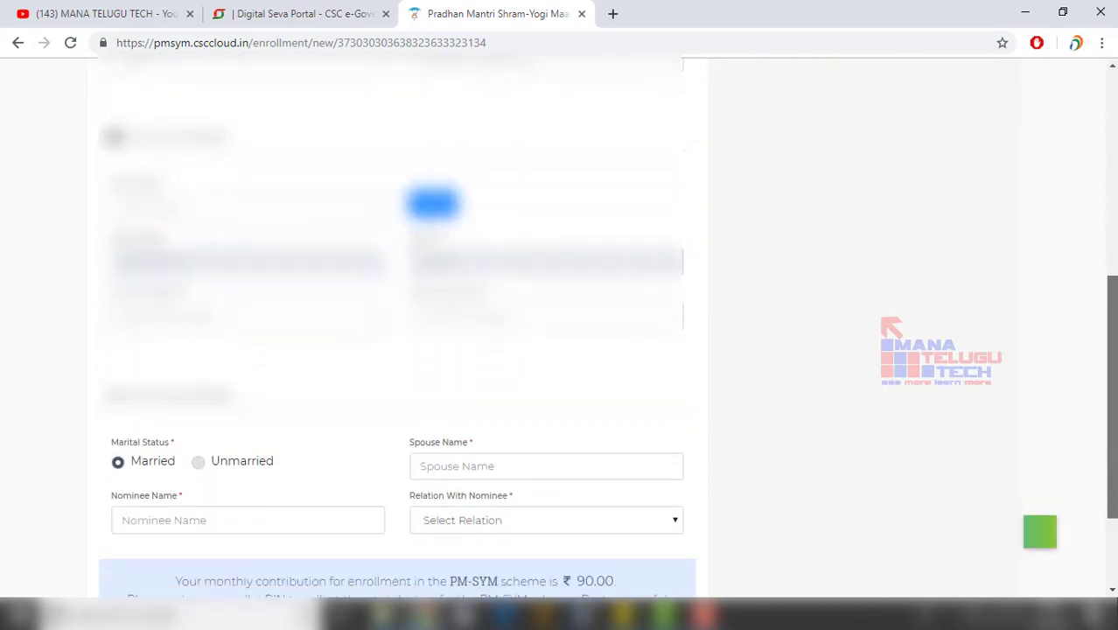
scroll(559, 350, up, 2)
scroll(560, 350, down, 2)
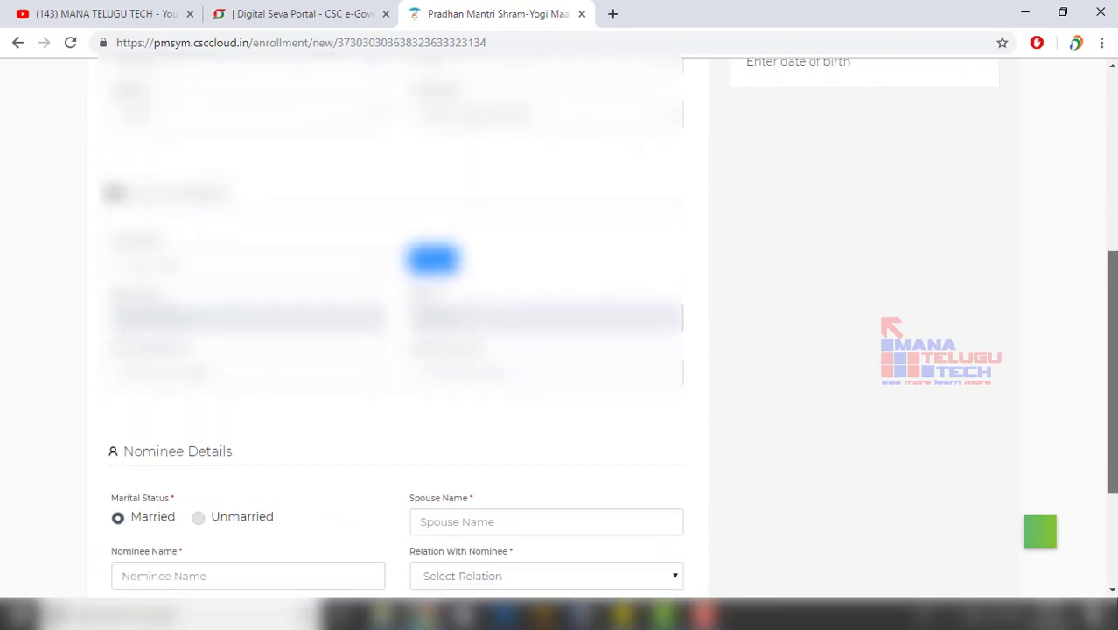
scroll(797, 210, up, 1)
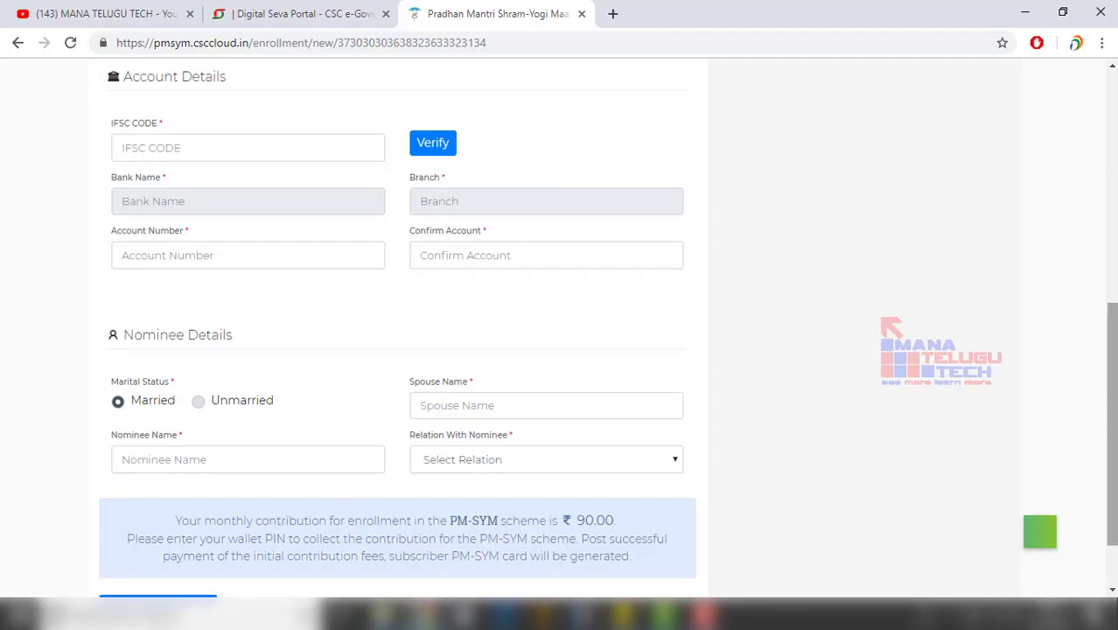
click(257, 157)
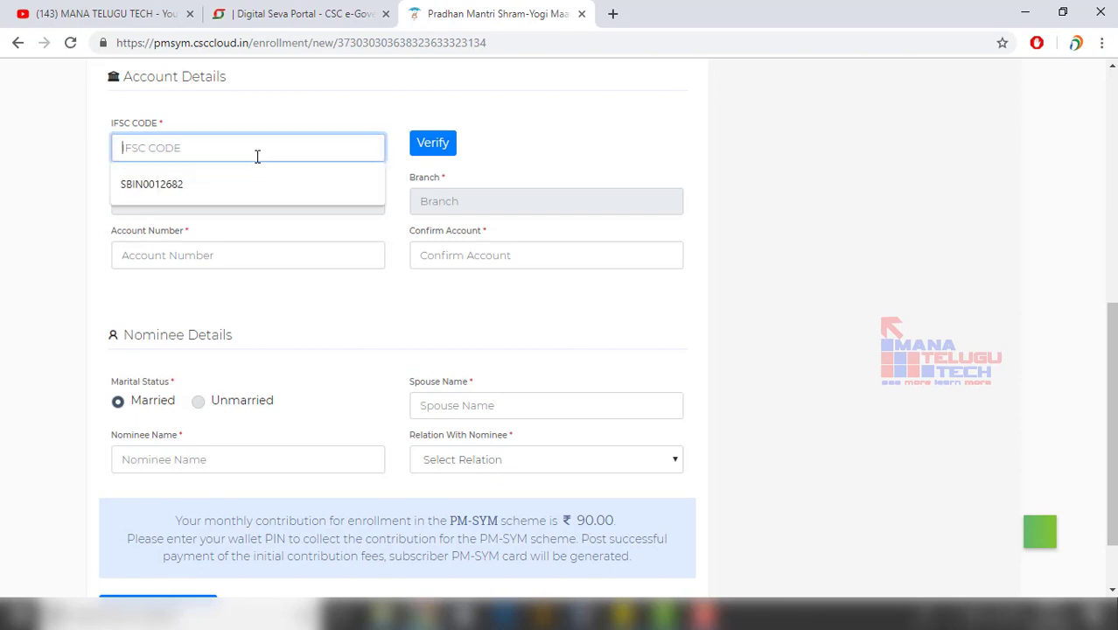
click(259, 184)
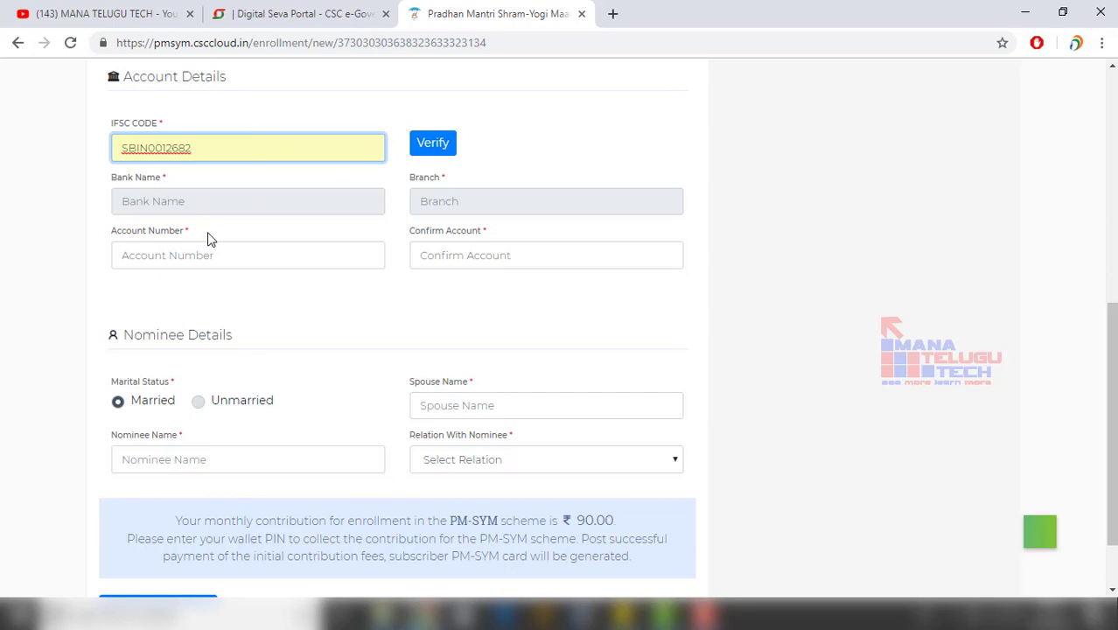
click(444, 149)
click(443, 148)
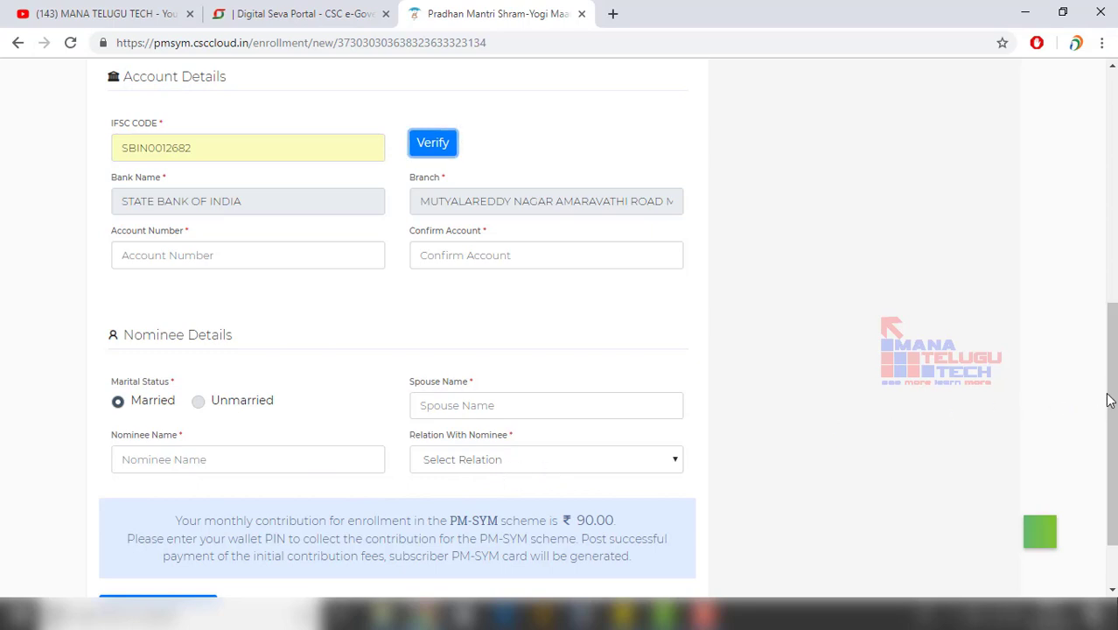
- Enter and confirm the subscriber's bank account number, complete the nominee details and submit the application
scroll(1110, 420, down, 2)
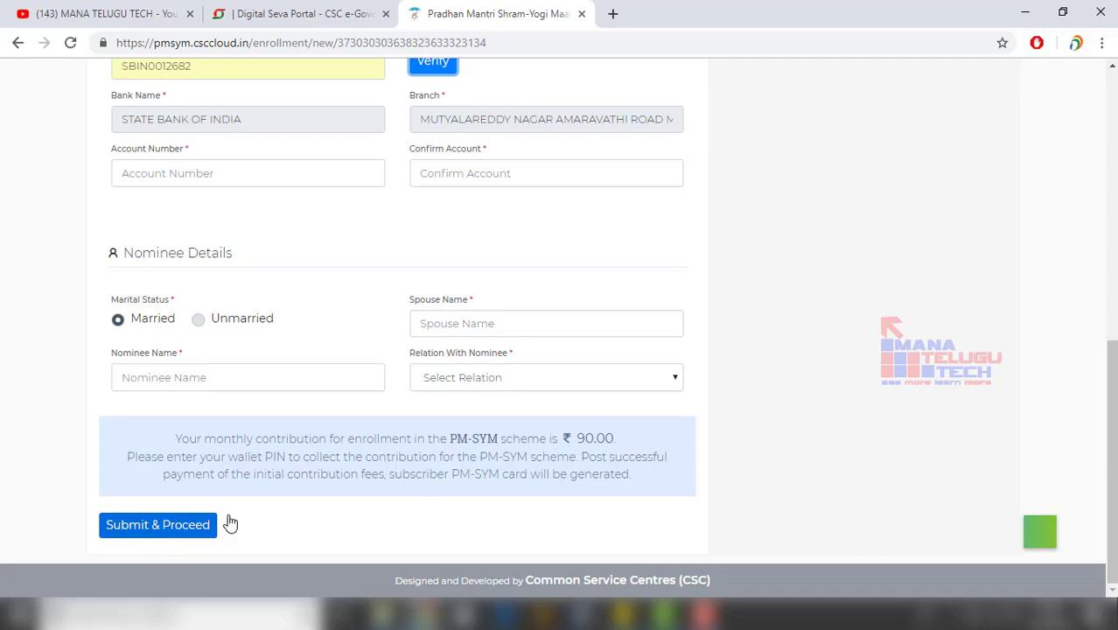
scroll(721, 317, up, 1)
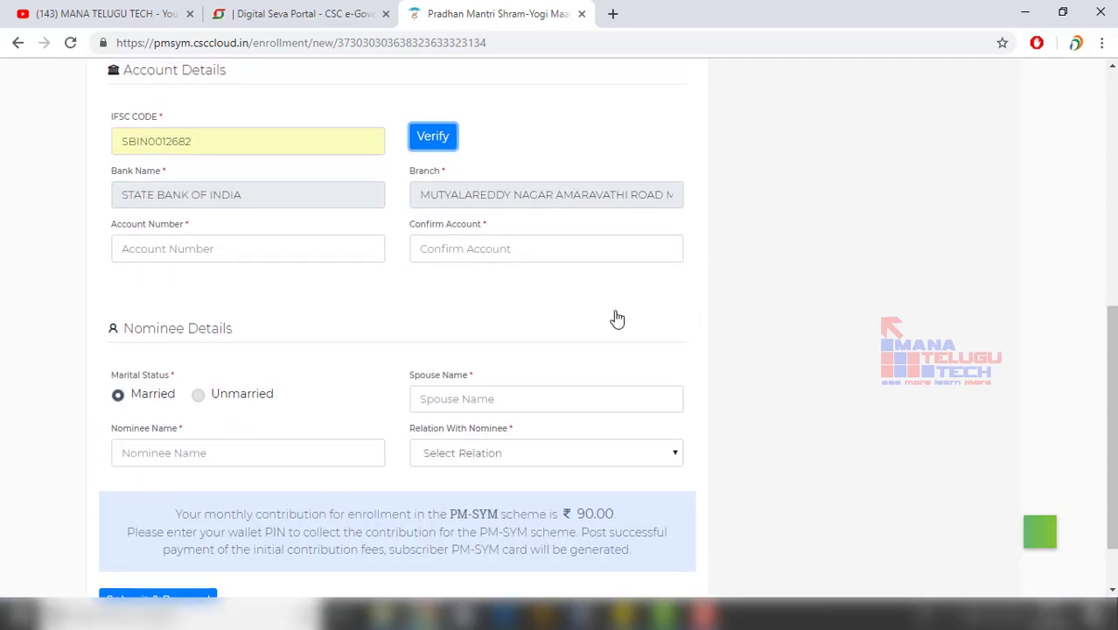
scroll(808, 373, down, 1)
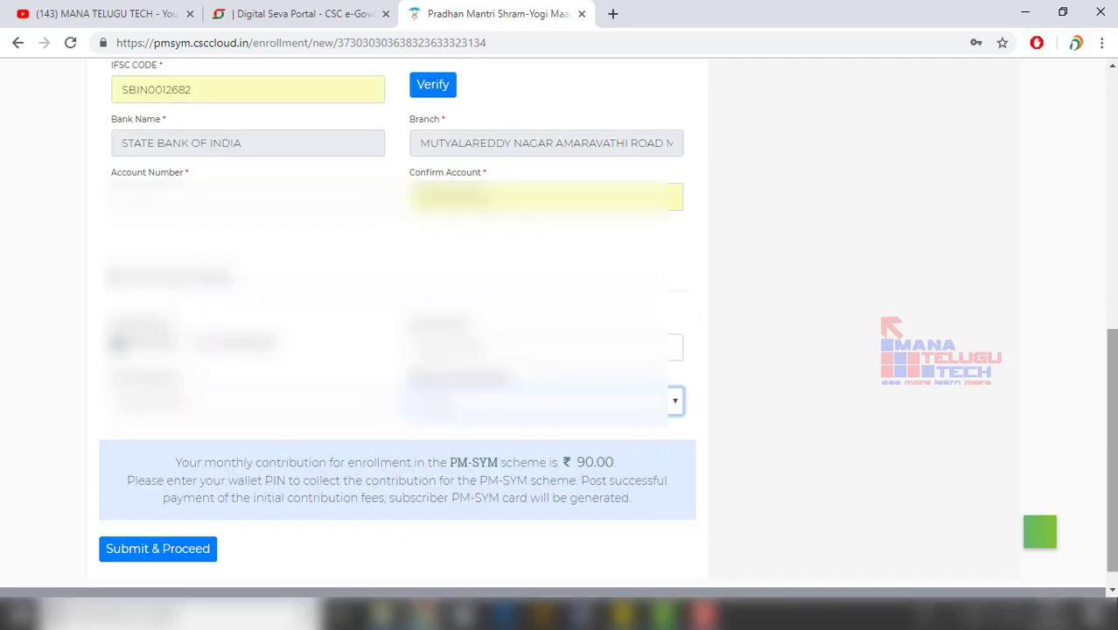
click(142, 550)
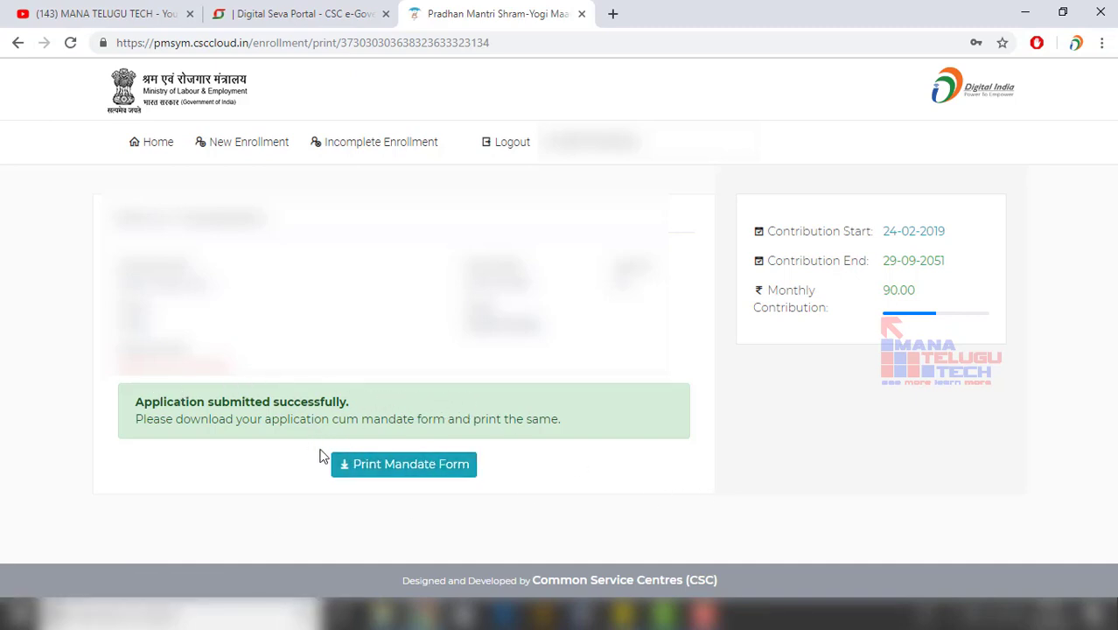
- Open the application cum mandate form for printing and look through it down to the subscriber declaration
mouse_move(316, 444)
mouse_down()
mouse_move(514, 472)
mouse_move(493, 482)
mouse_up()
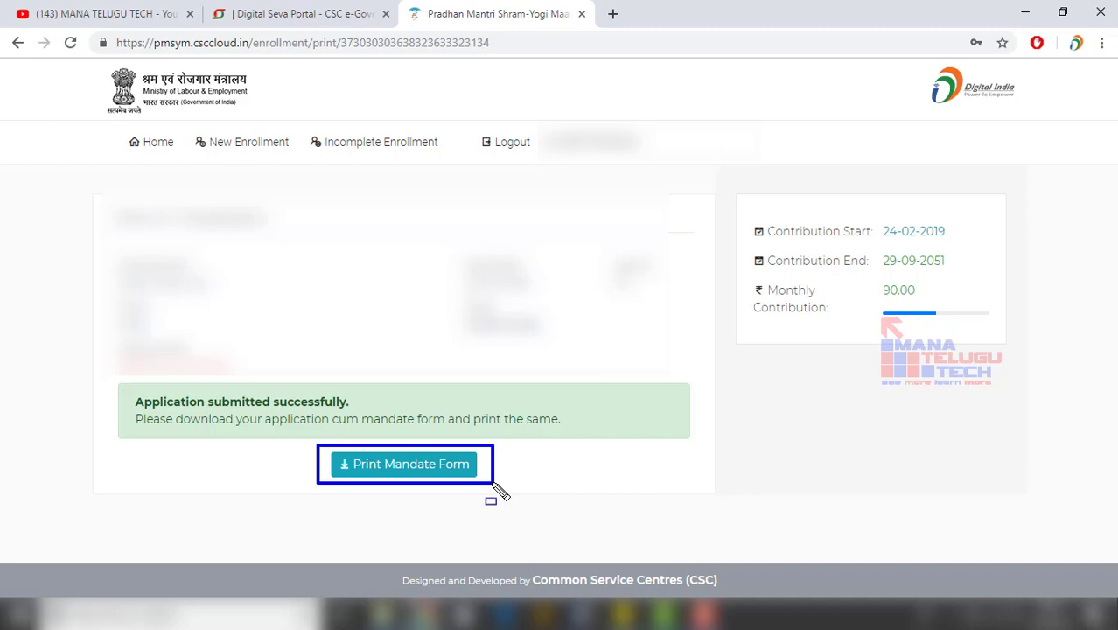
click(385, 466)
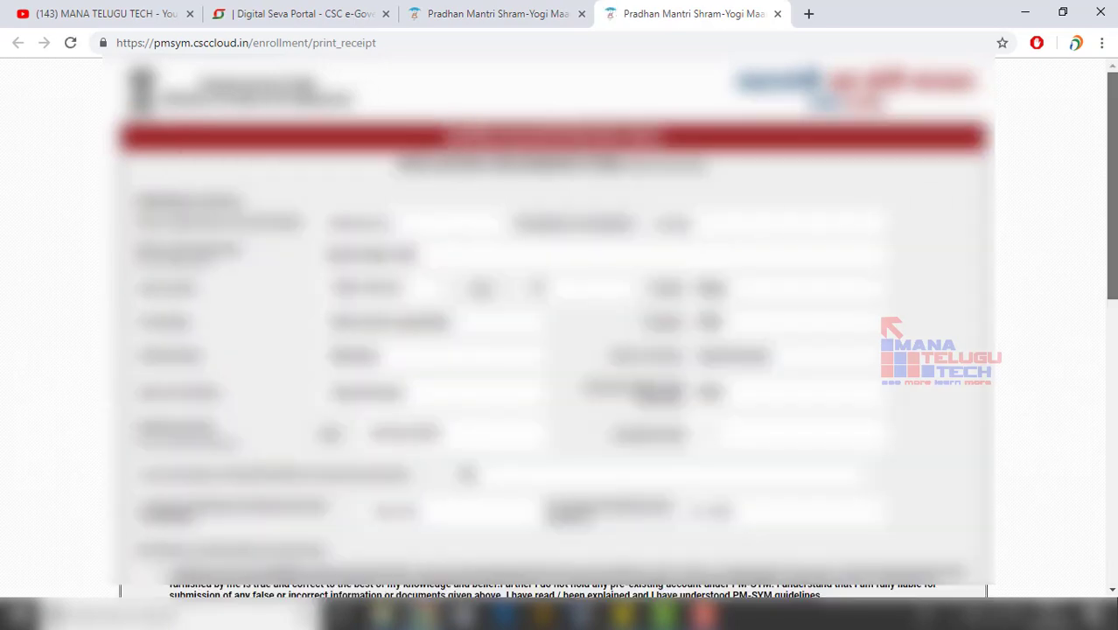
scroll(560, 332, down, 5)
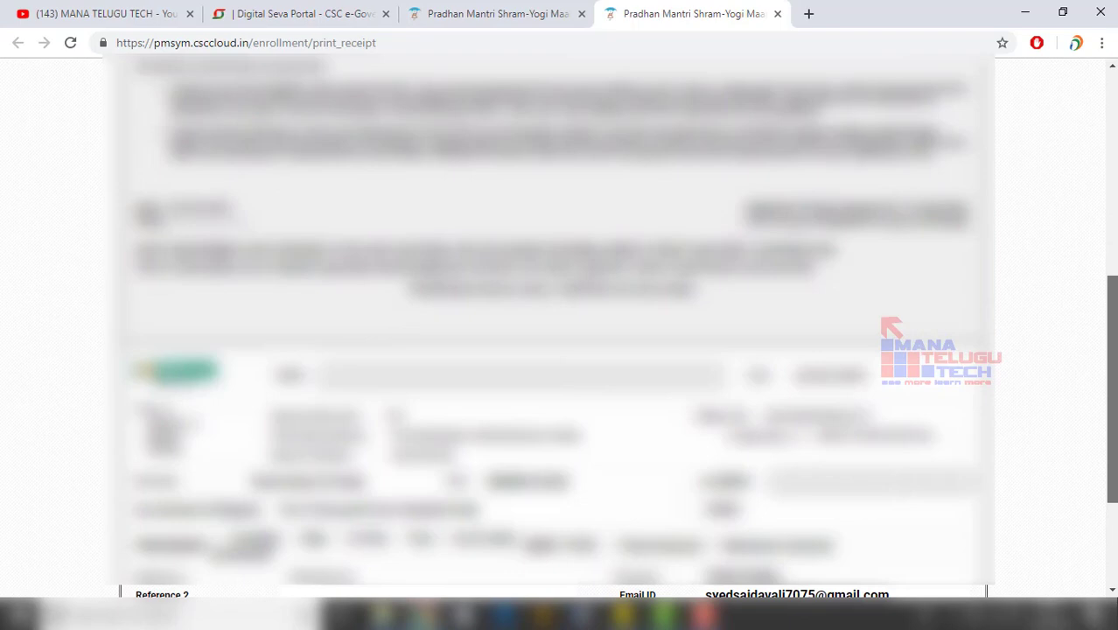
drag(1112, 424, 1115, 262)
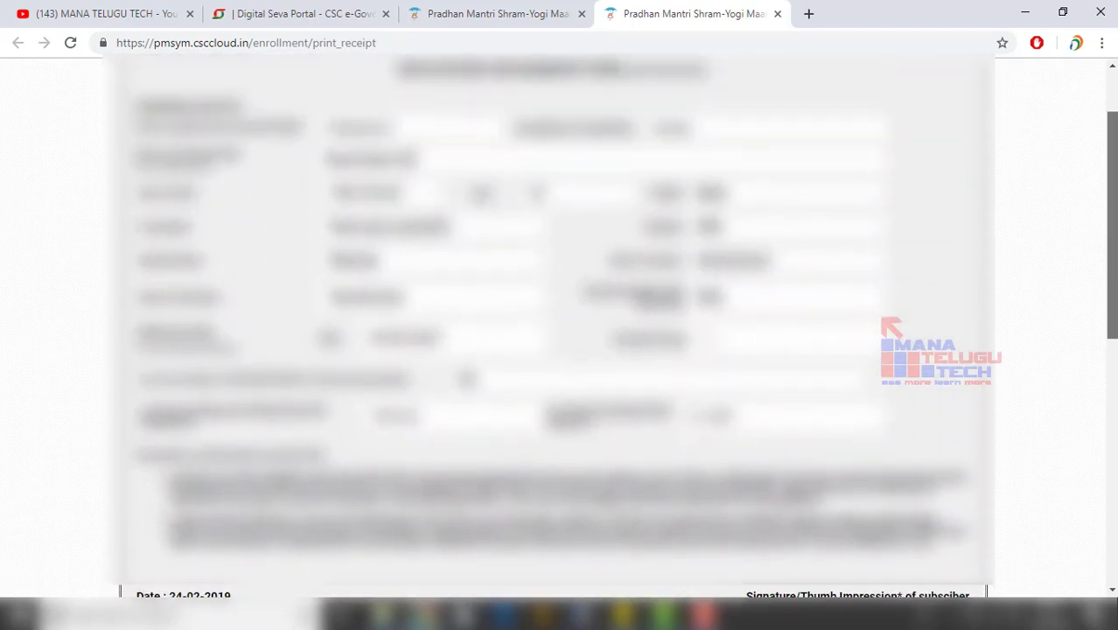
scroll(560, 332, up, 2)
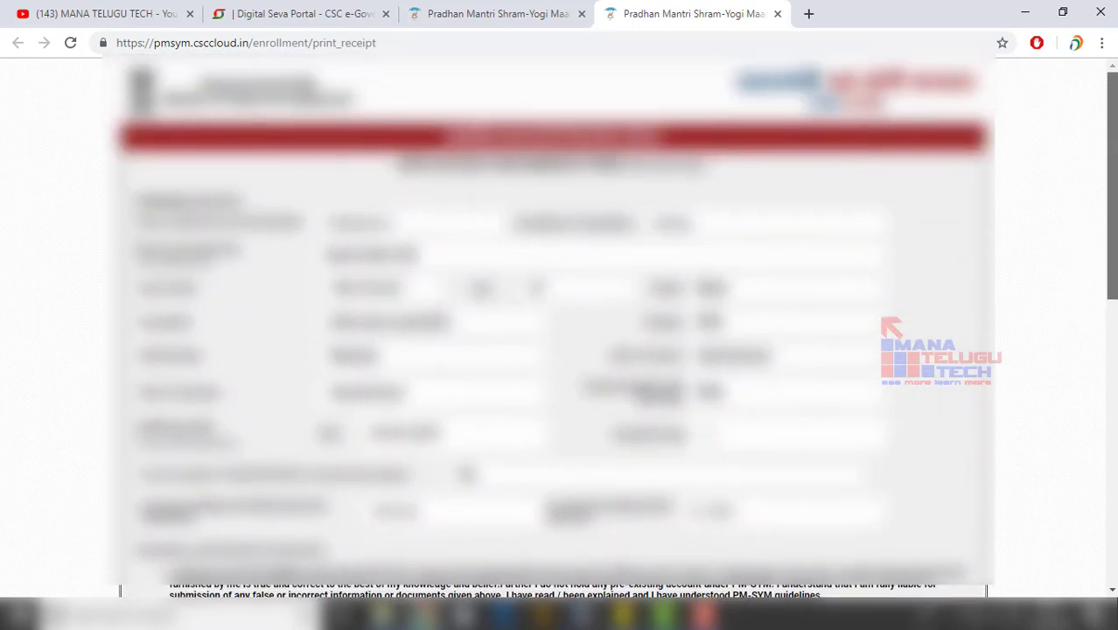
scroll(560, 332, down, 3)
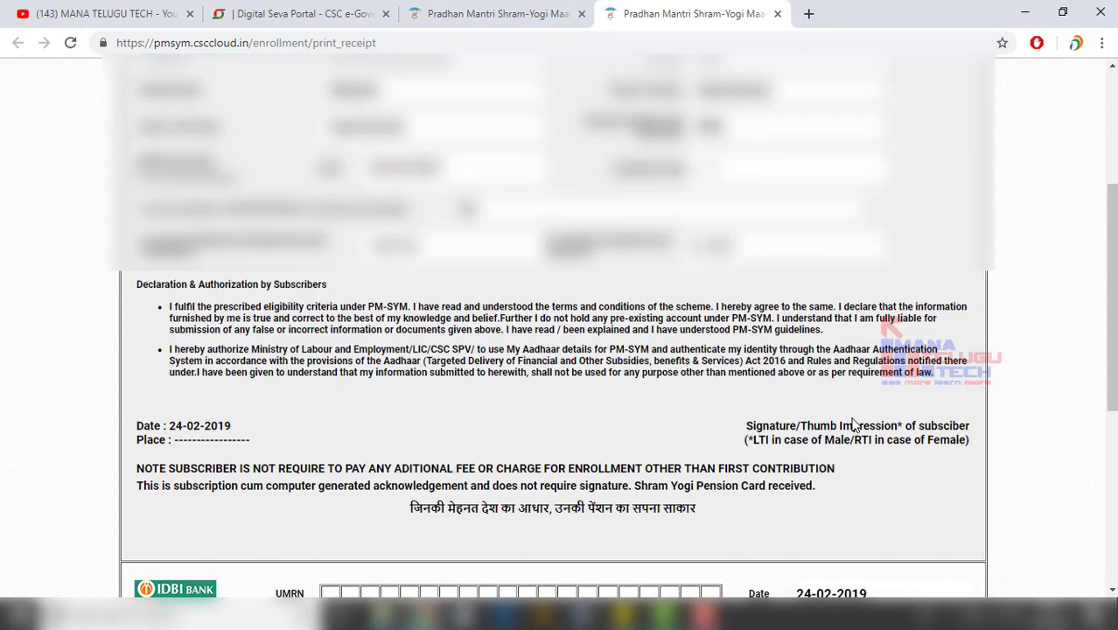
- Examine where the printed form needs the subscriber's signature or thumb impression and the primary account holder's signature and name as in bank records
mouse_move(765, 373)
mouse_down()
mouse_move(866, 398)
mouse_move(938, 449)
mouse_move(954, 423)
mouse_up()
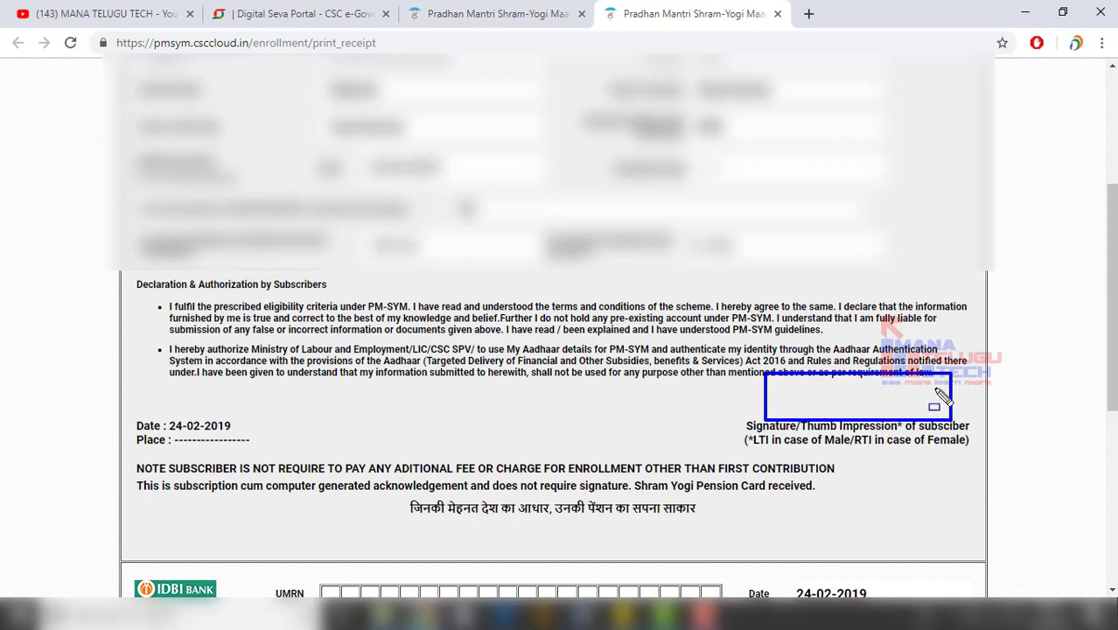
key(Escape)
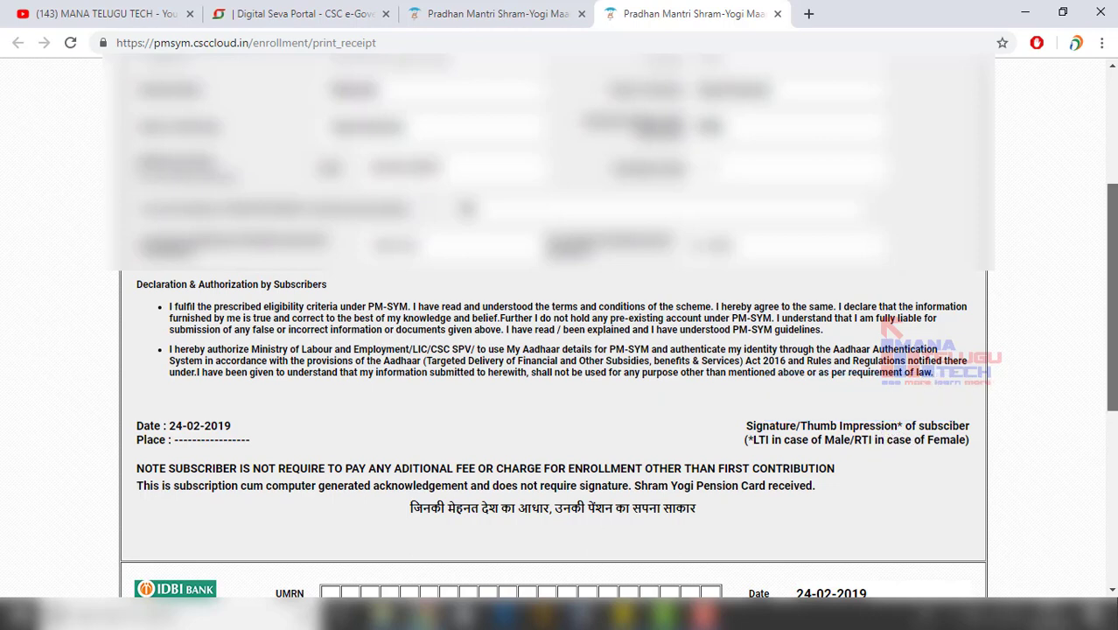
scroll(957, 374, down, 5)
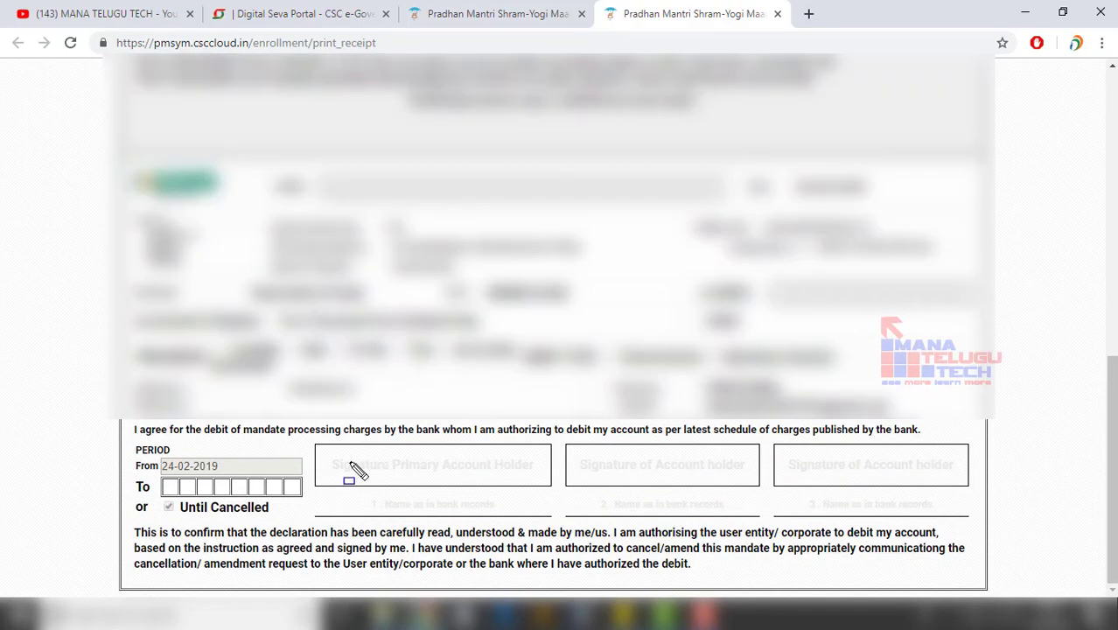
drag(347, 445, 534, 488)
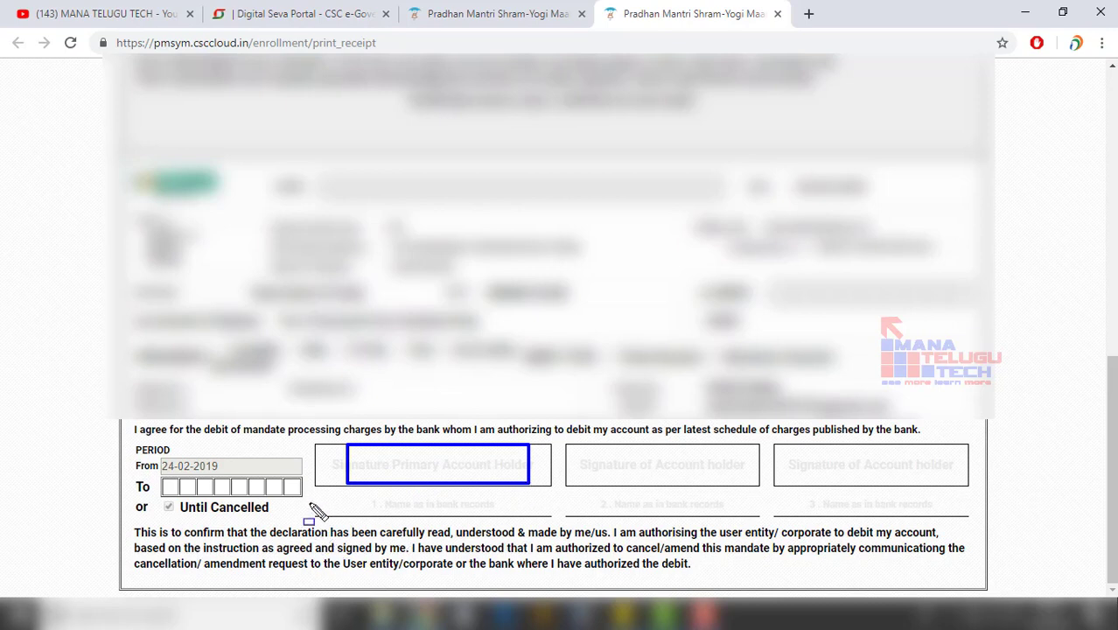
drag(309, 483, 556, 515)
key(Escape)
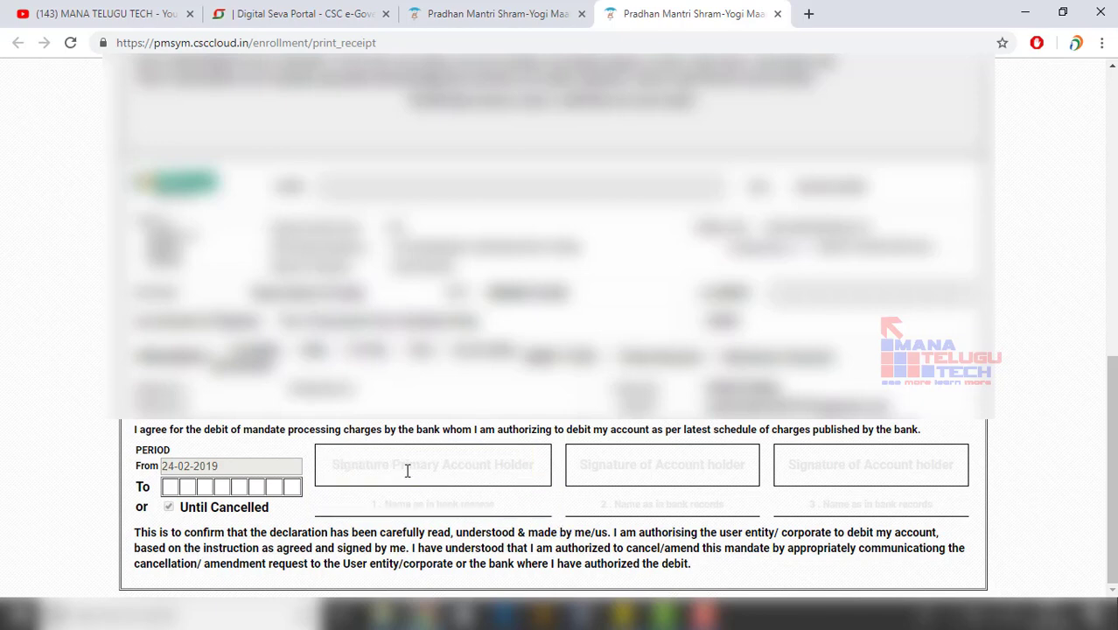
drag(316, 443, 551, 485)
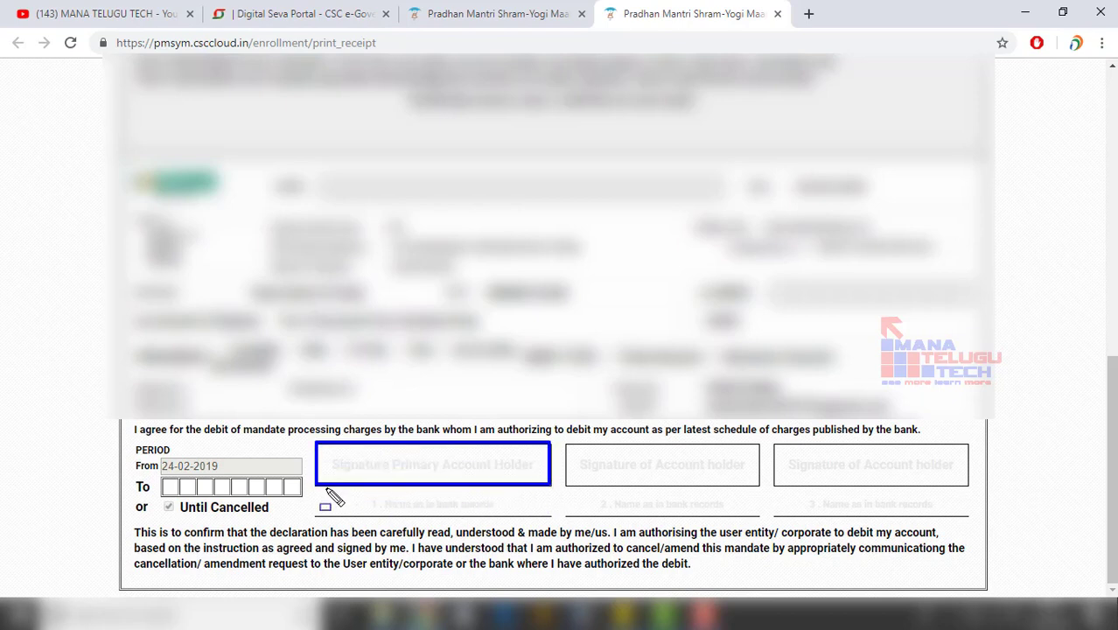
drag(325, 487, 555, 520)
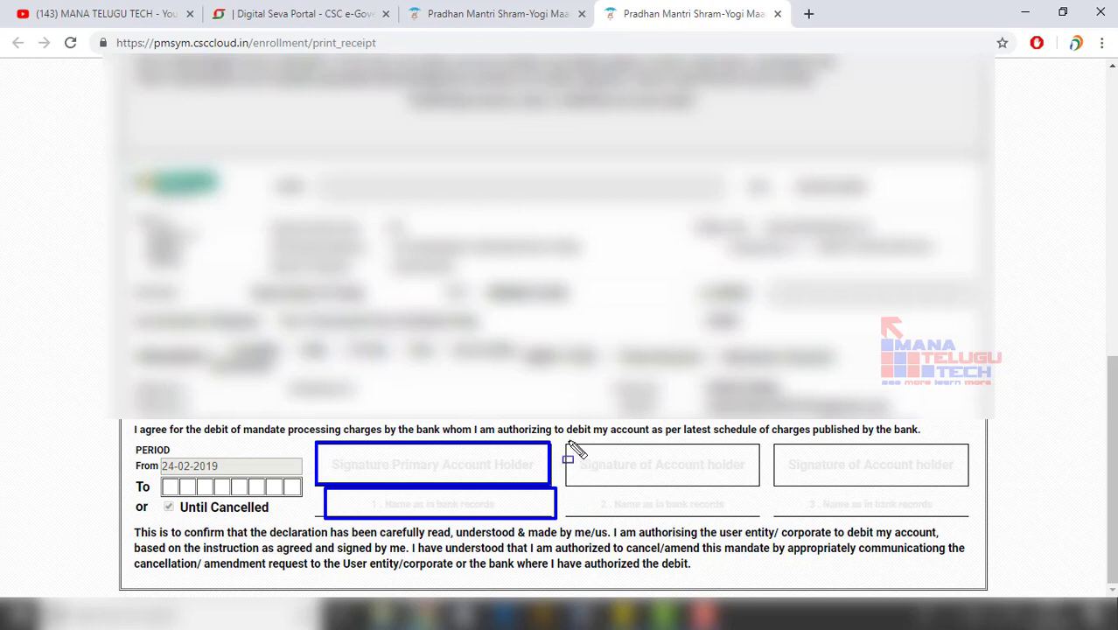